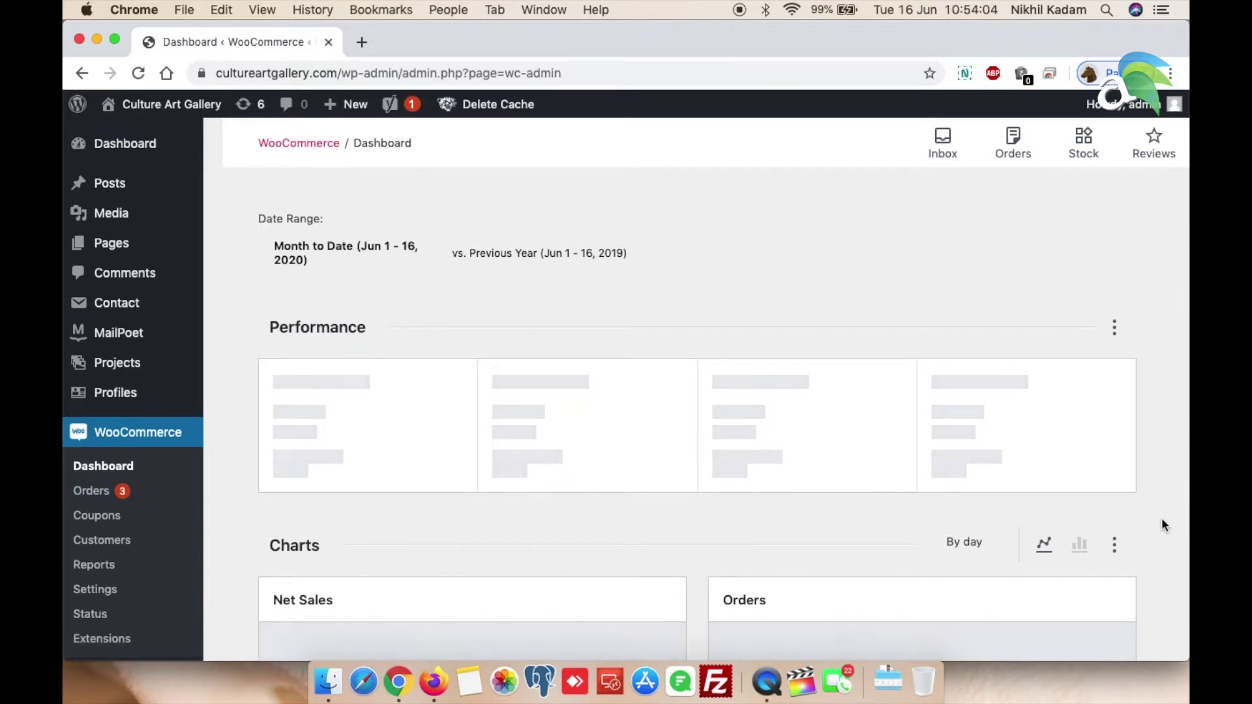
scroll(1162, 526, down, 5)
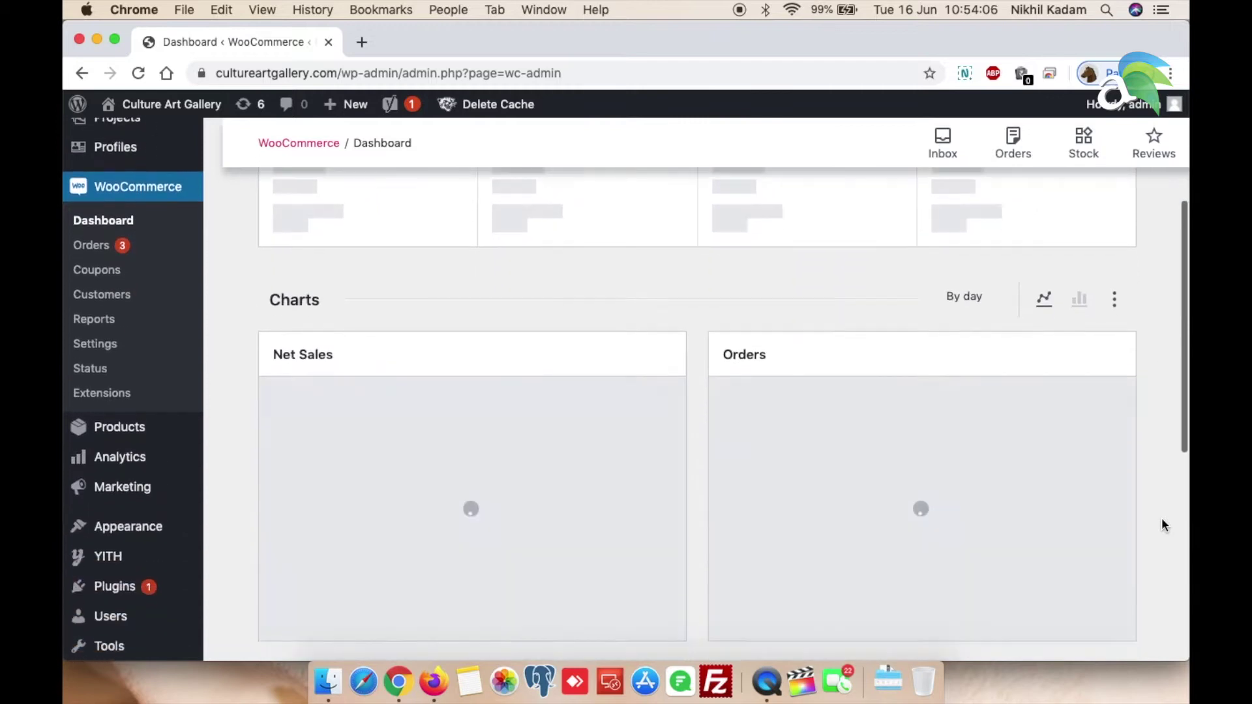
scroll(1161, 520, down, 5)
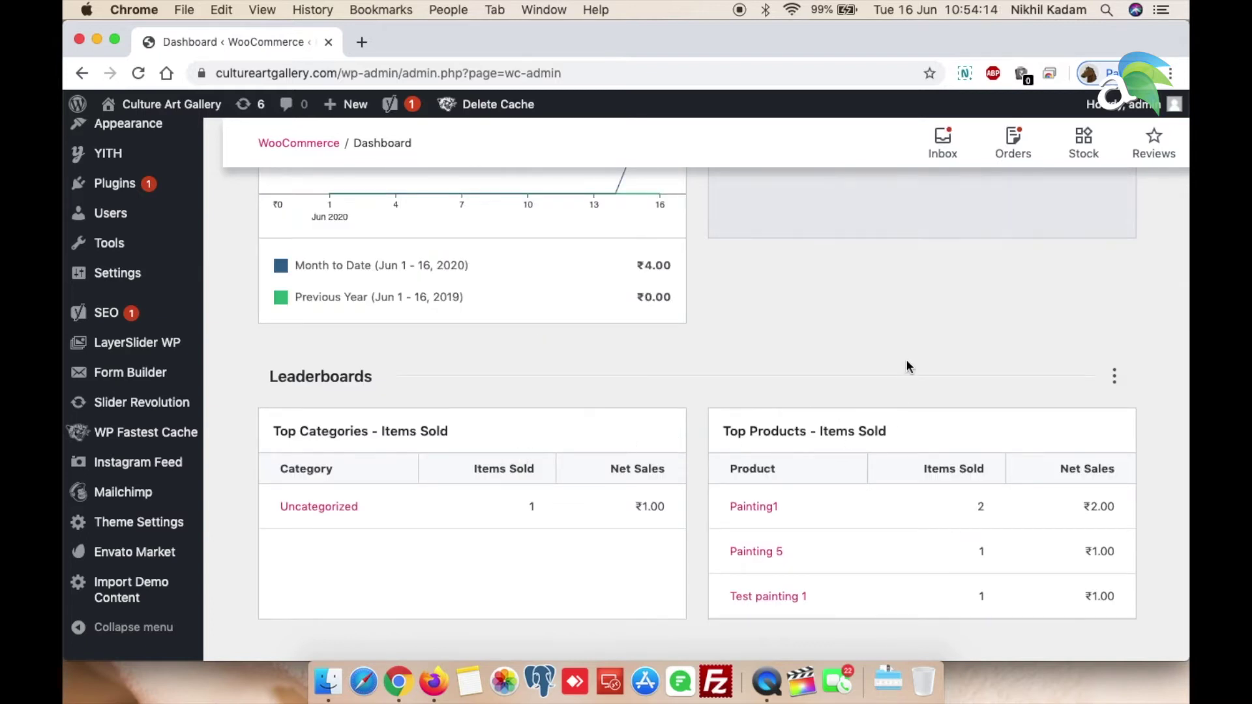
scroll(907, 364, up, 2)
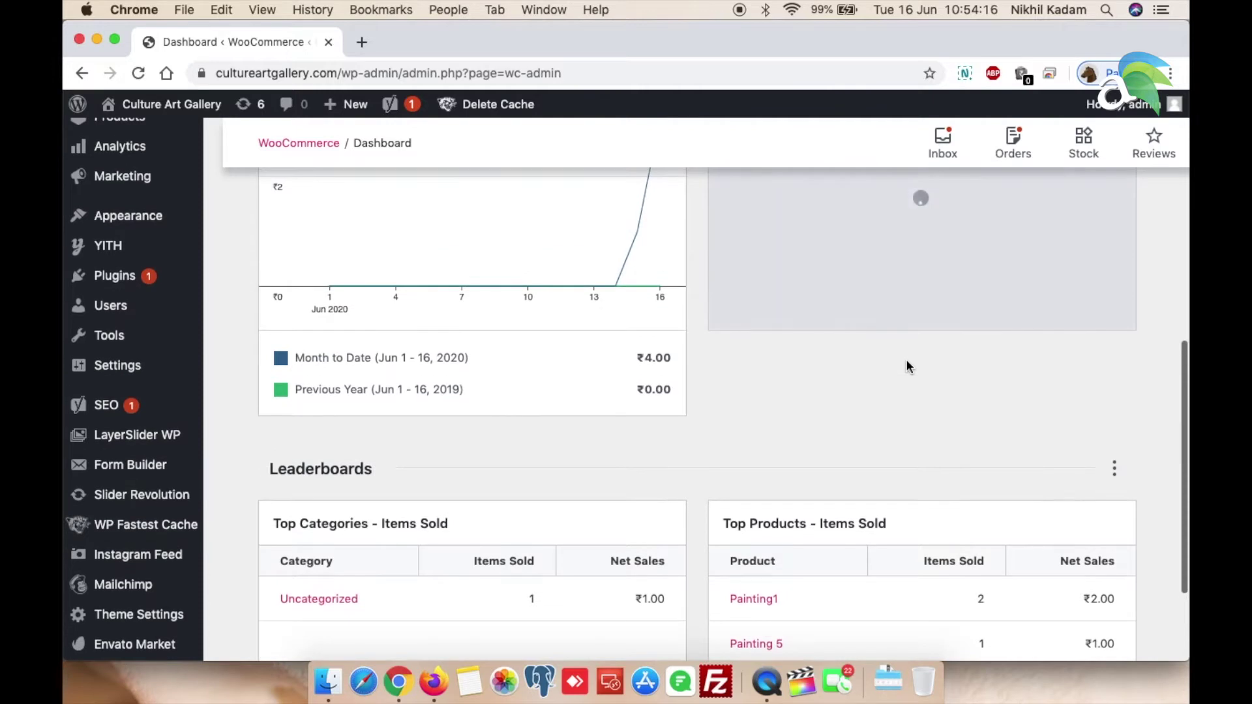
scroll(714, 402, up, 3)
scroll(508, 401, up, 2)
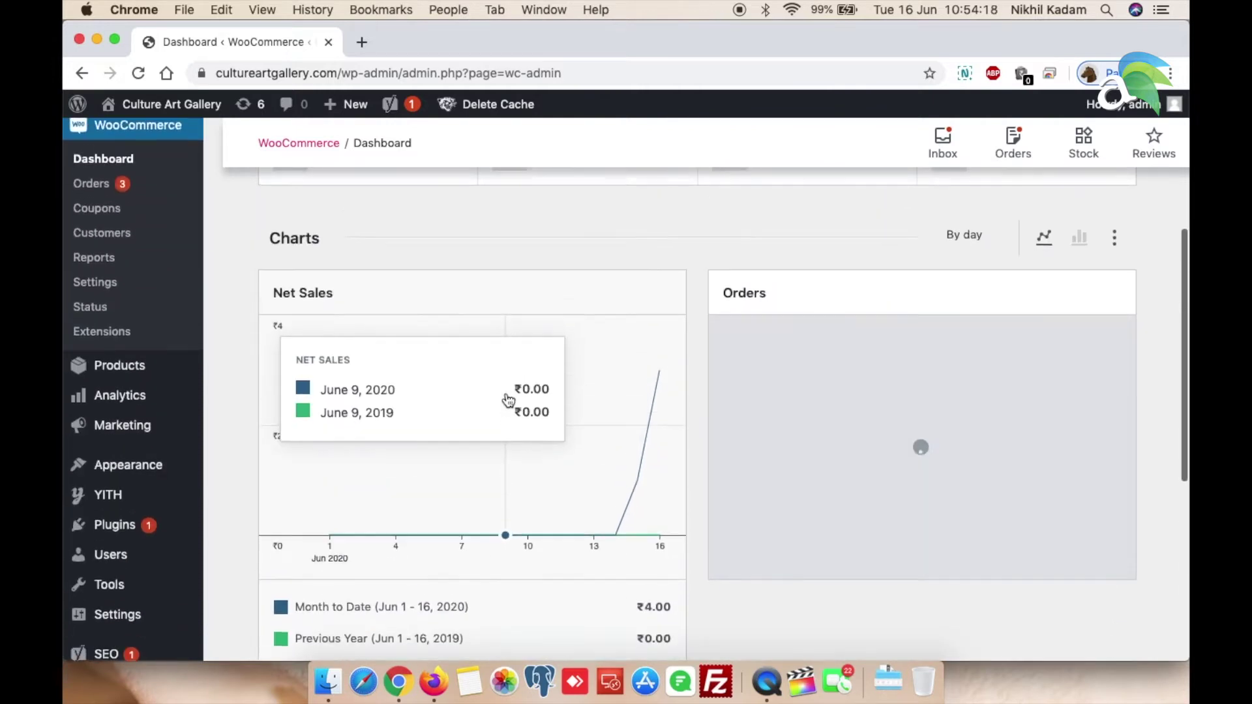
scroll(508, 400, down, 2)
scroll(303, 352, up, 2)
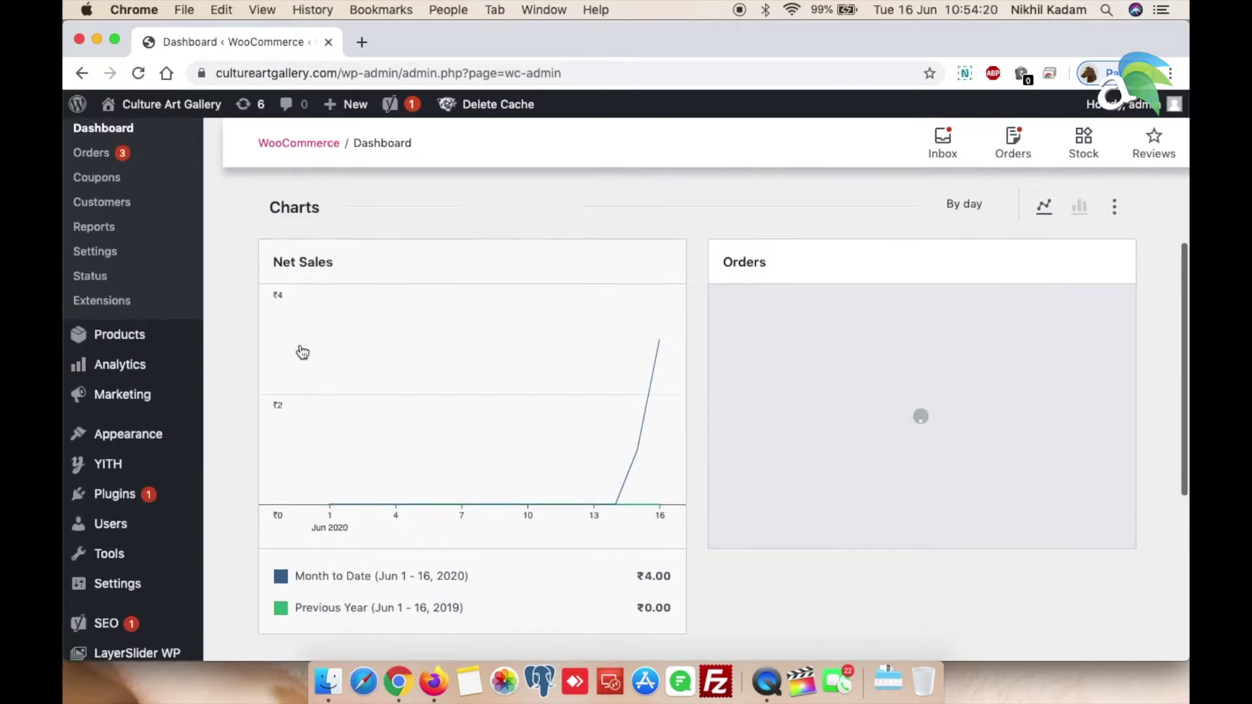
scroll(302, 352, up, 1)
scroll(302, 353, up, 1)
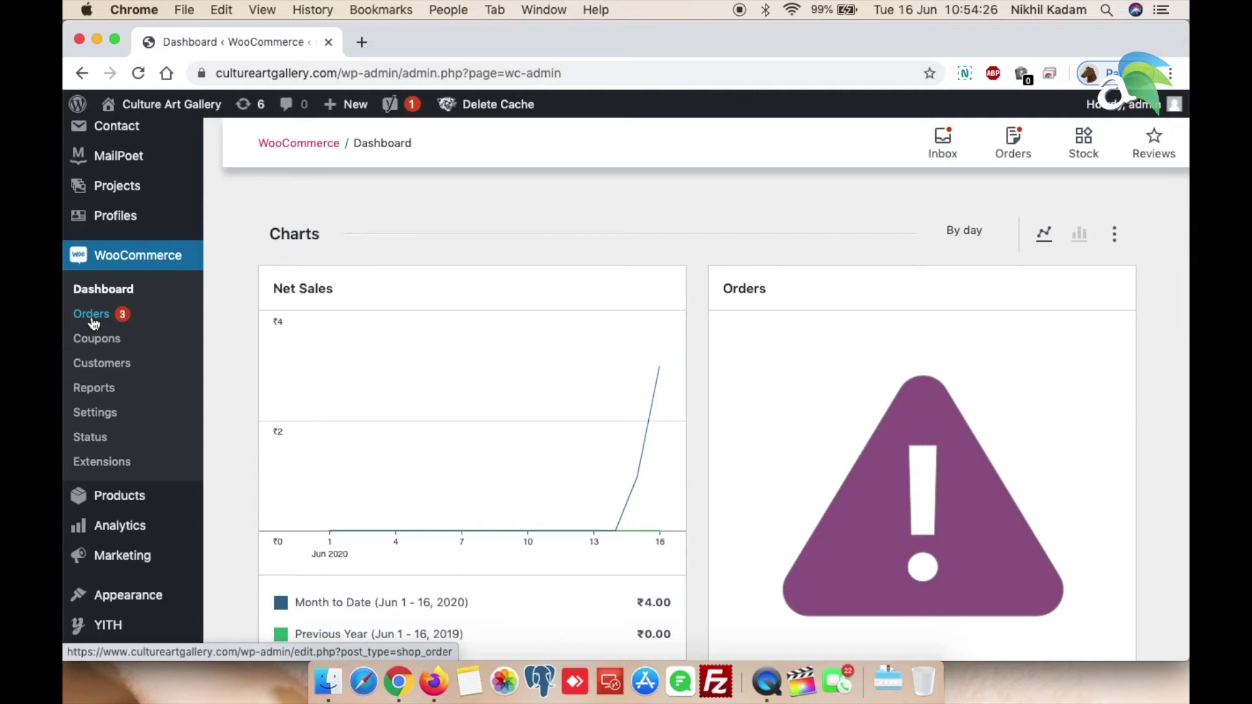
Step: Open WooCommerce > Orders to list the three processing orders
click(90, 315)
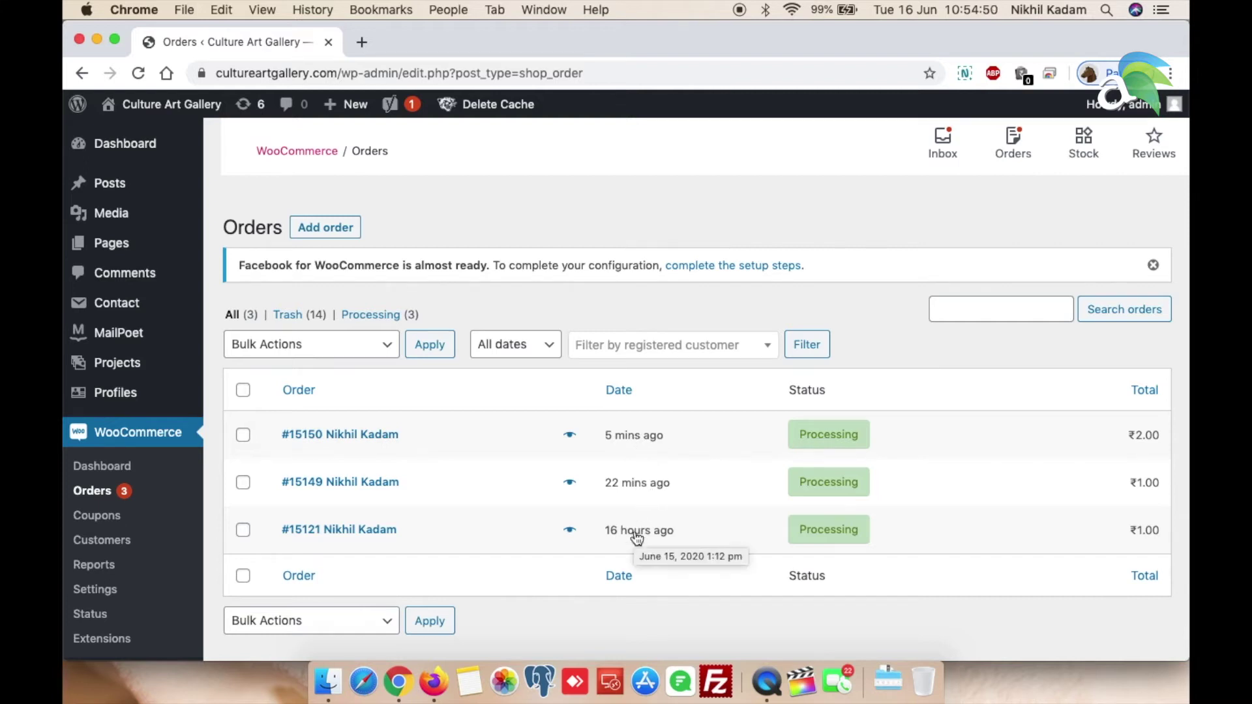
Step: Open order #15150's edit page, then highlight and clear its billing address
mouse_move(640, 531)
click(360, 441)
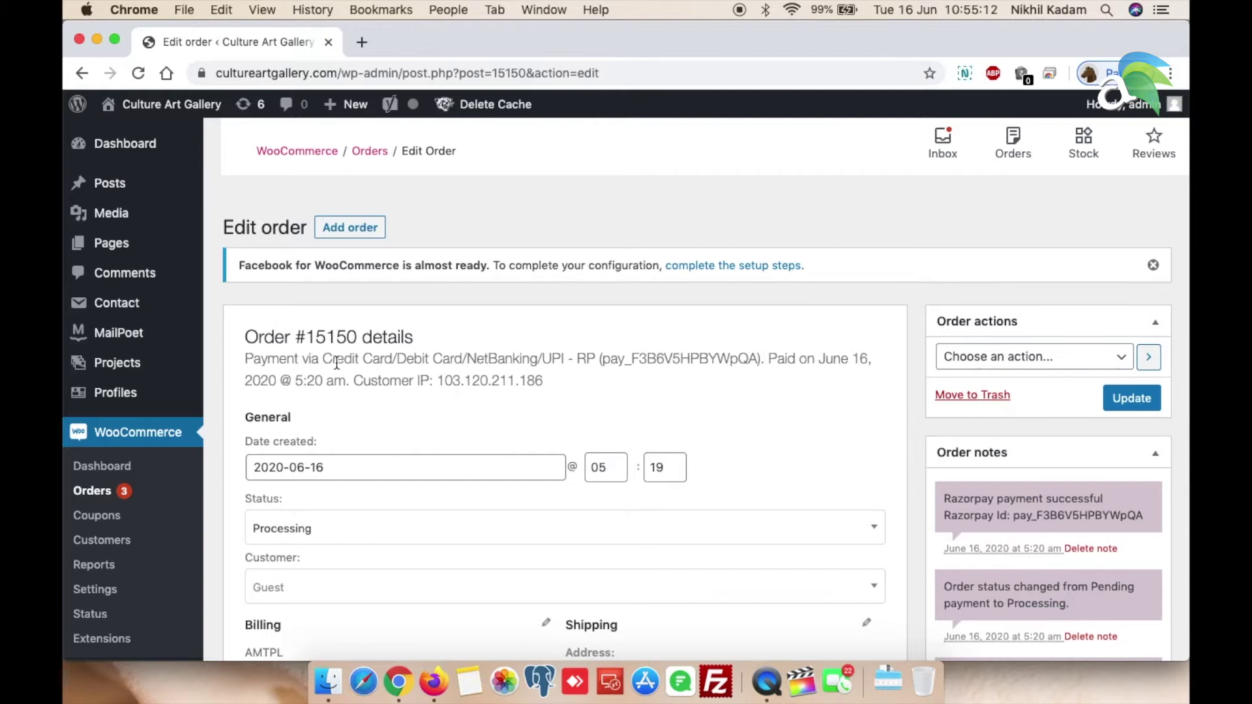
scroll(759, 380, down, 2)
scroll(758, 380, down, 1)
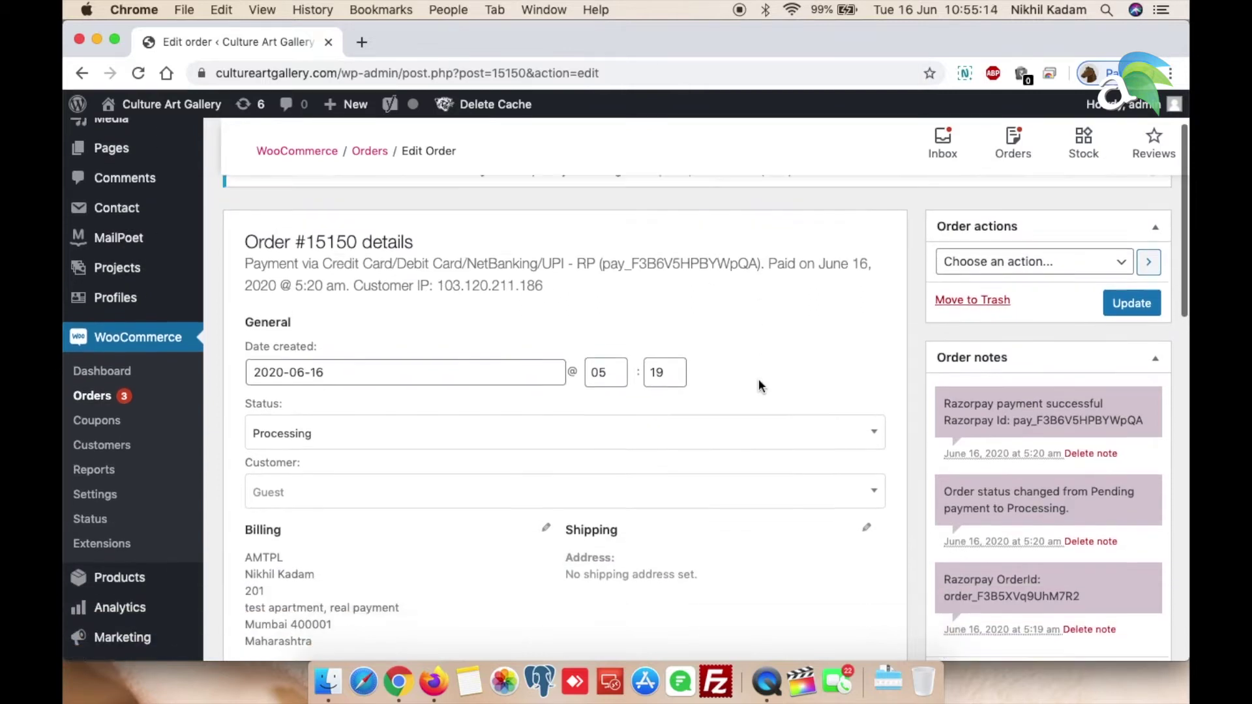
scroll(758, 380, down, 3)
scroll(758, 385, up, 3)
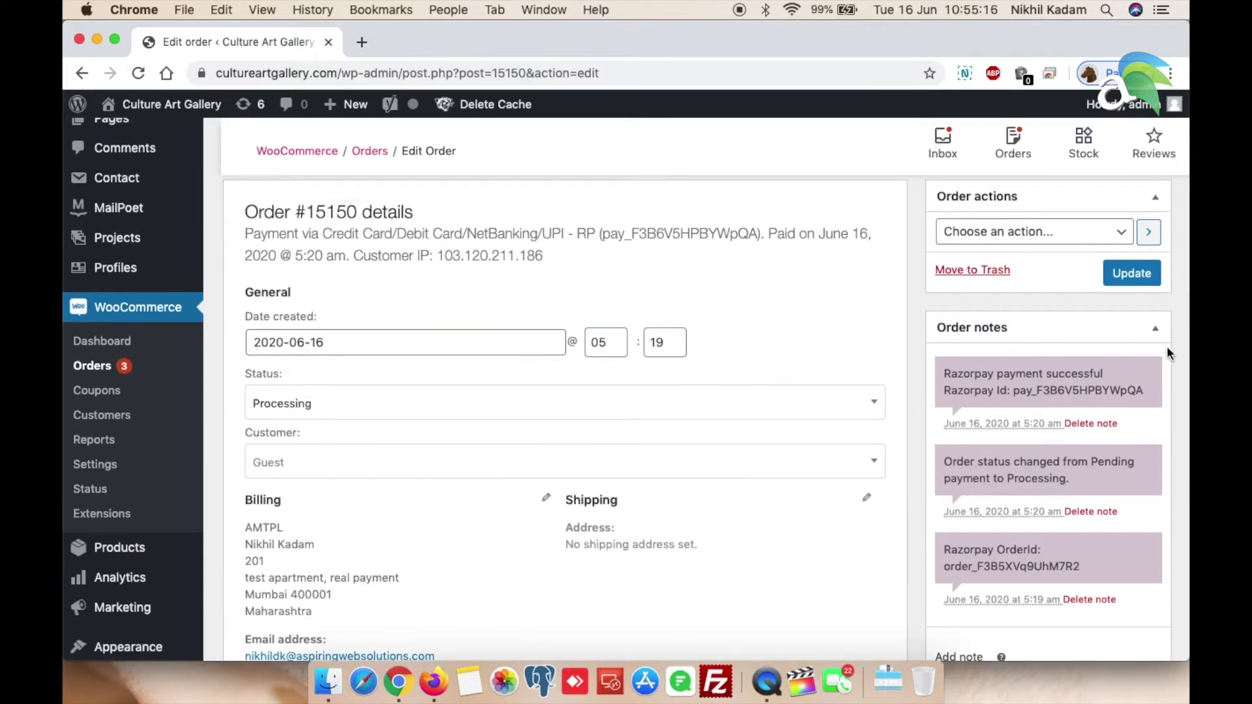
scroll(1167, 531, down, 1)
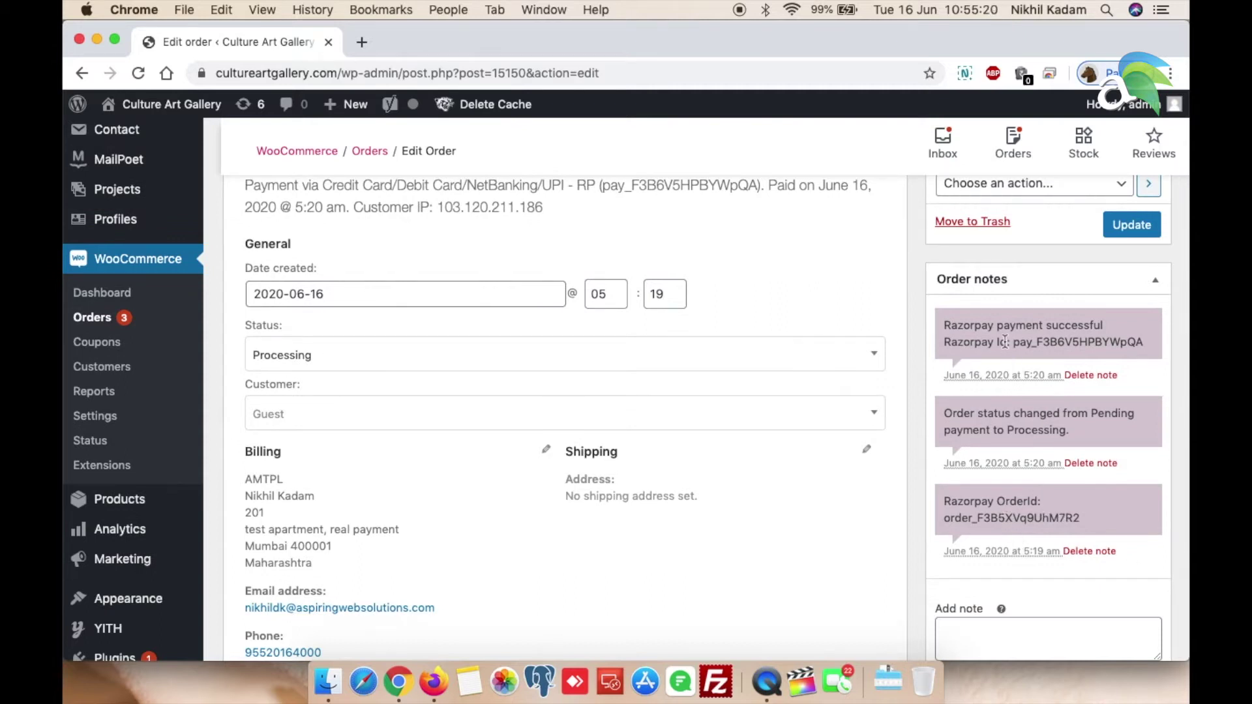
scroll(1000, 353, up, 1)
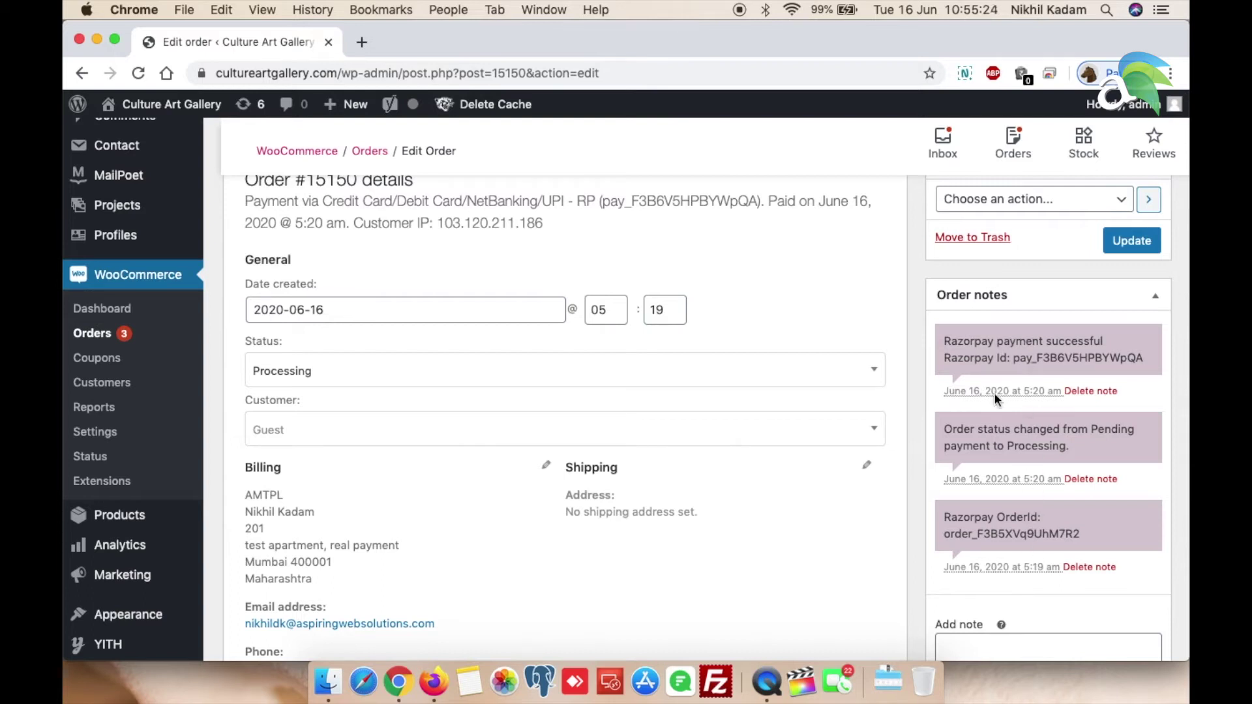
scroll(845, 498, down, 2)
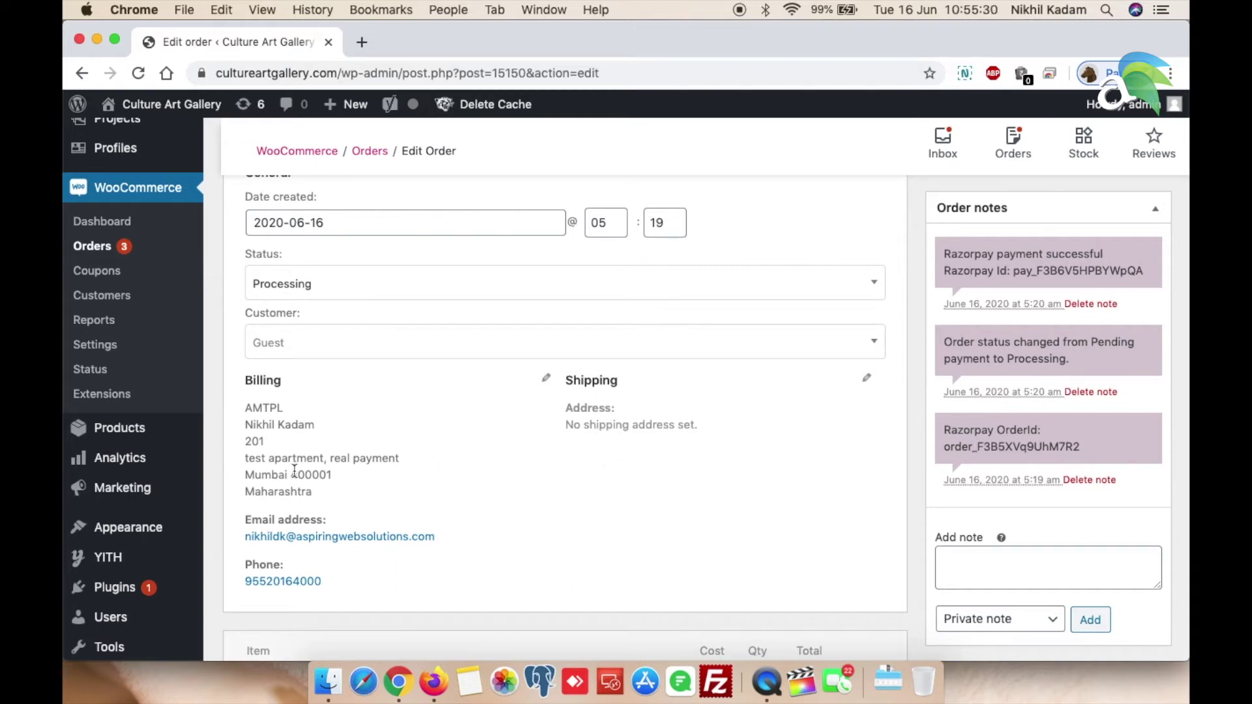
mouse_move(335, 501)
mouse_down()
mouse_move(269, 463)
mouse_move(251, 414)
mouse_up()
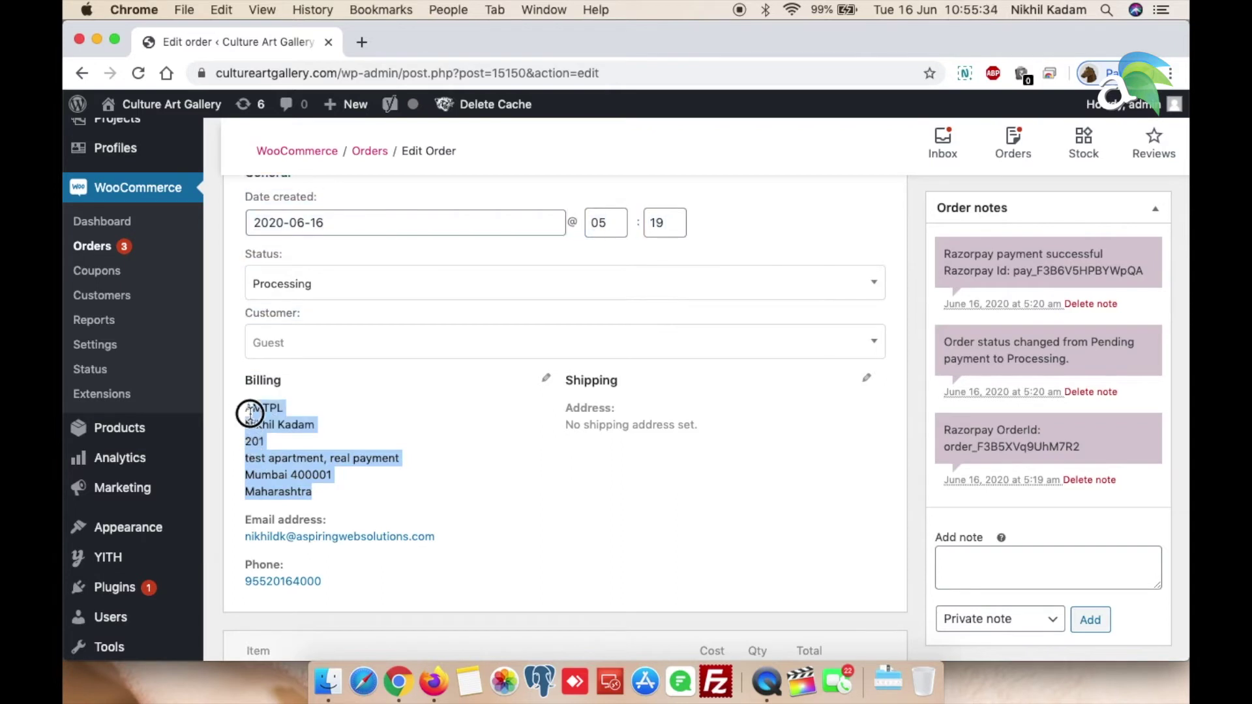
drag(251, 413, 244, 411)
click(481, 525)
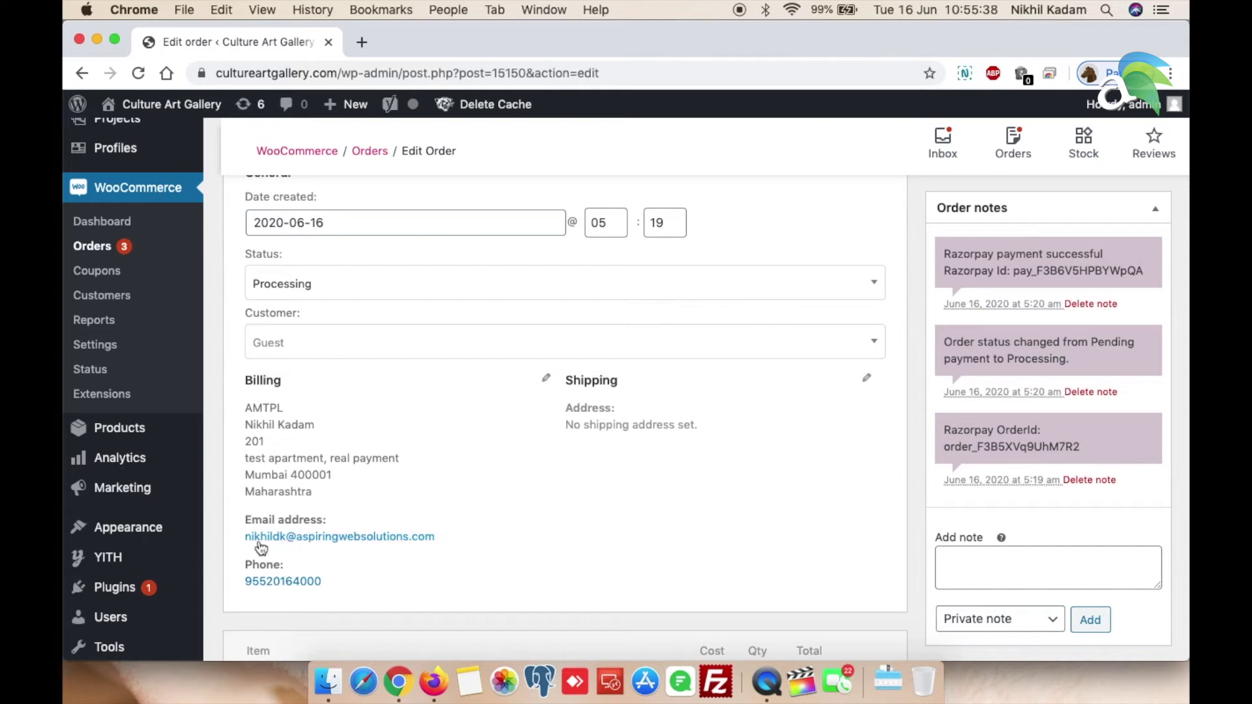
scroll(577, 519, up, 3)
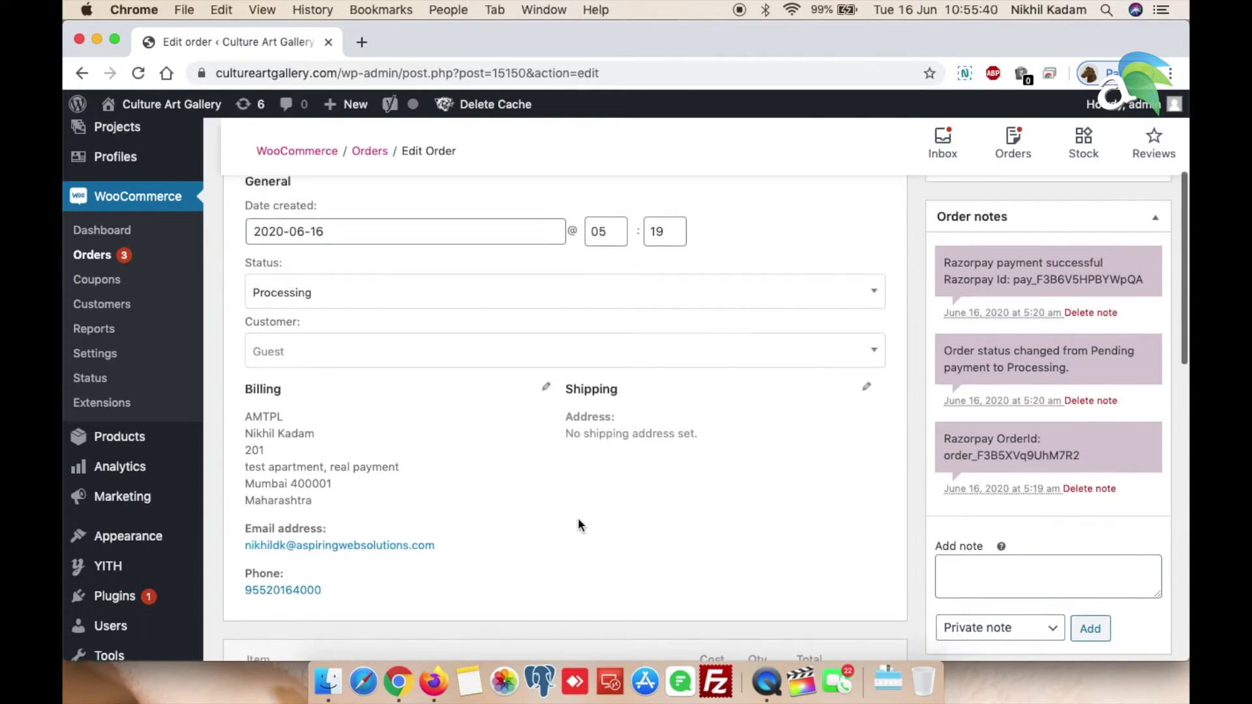
scroll(578, 520, up, 2)
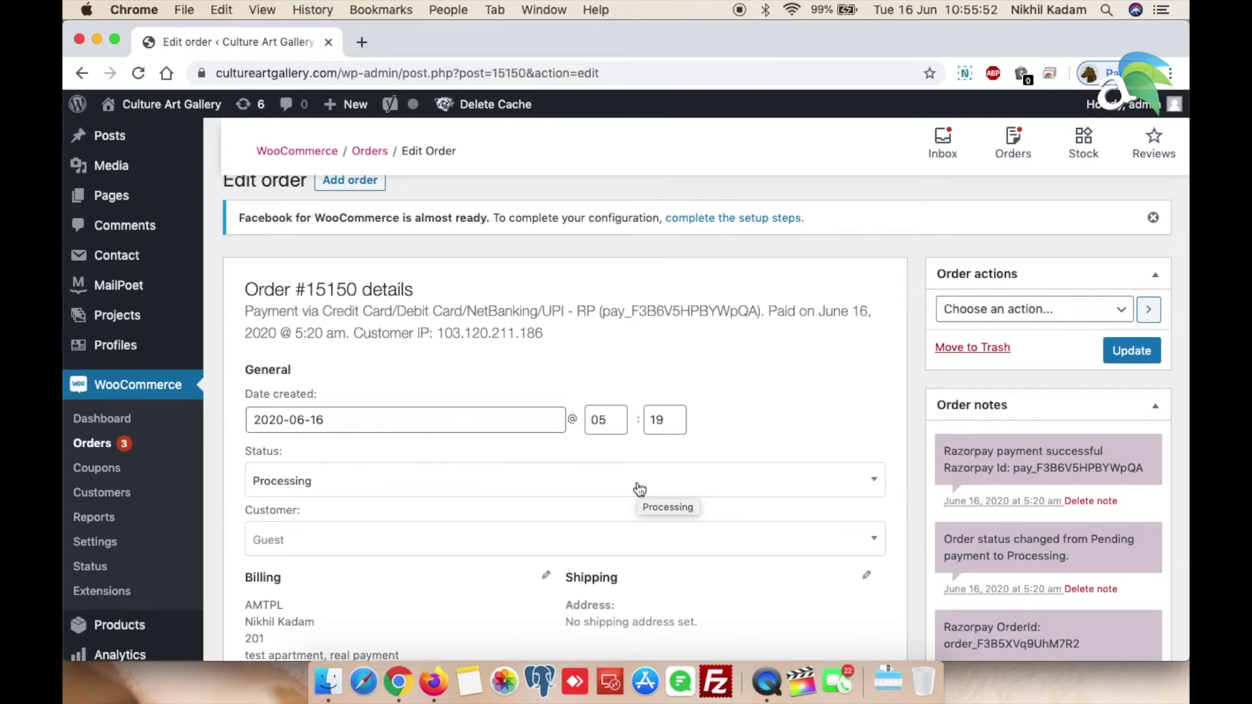
Step: Change order #15150's Status dropdown from Processing to Completed
click(640, 490)
click(638, 490)
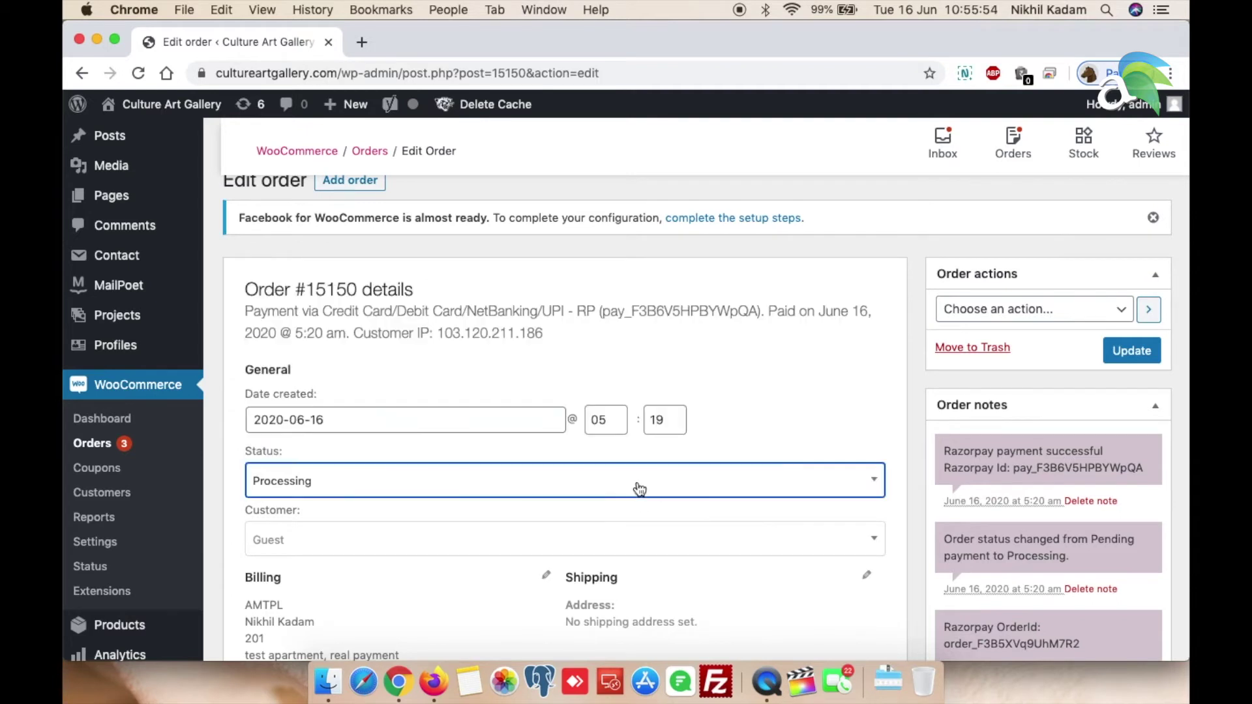
click(640, 489)
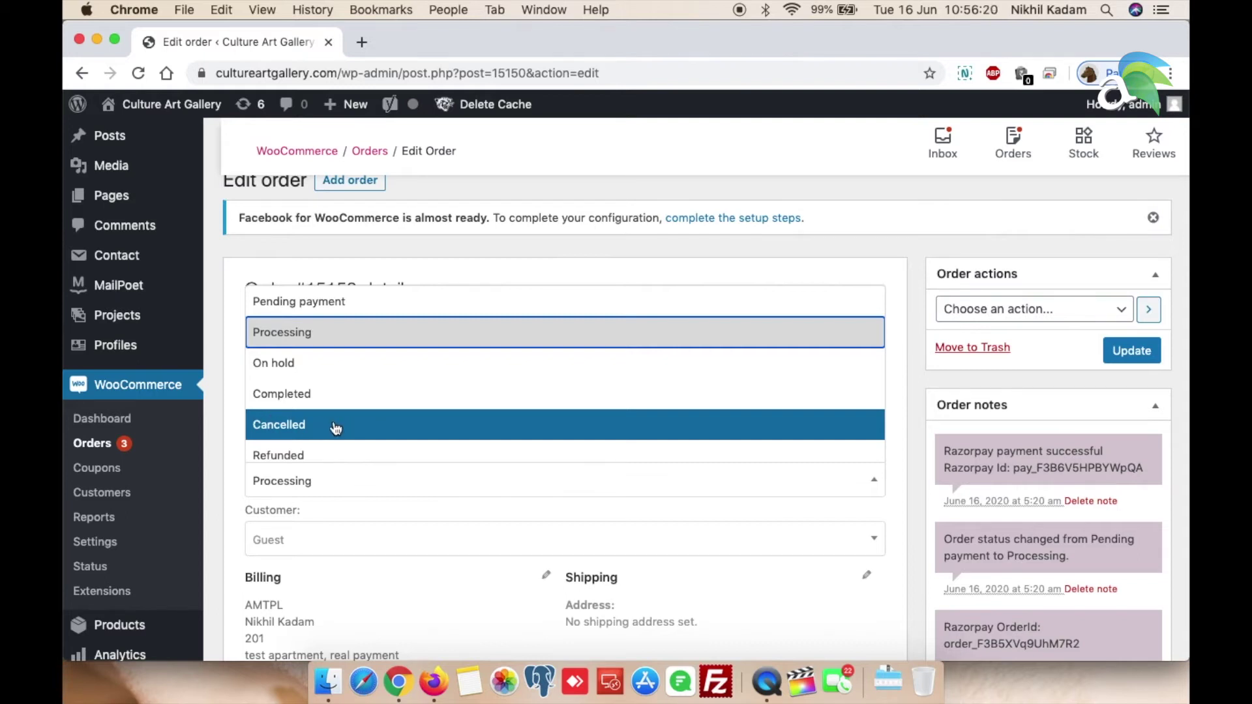
scroll(326, 455, down, 2)
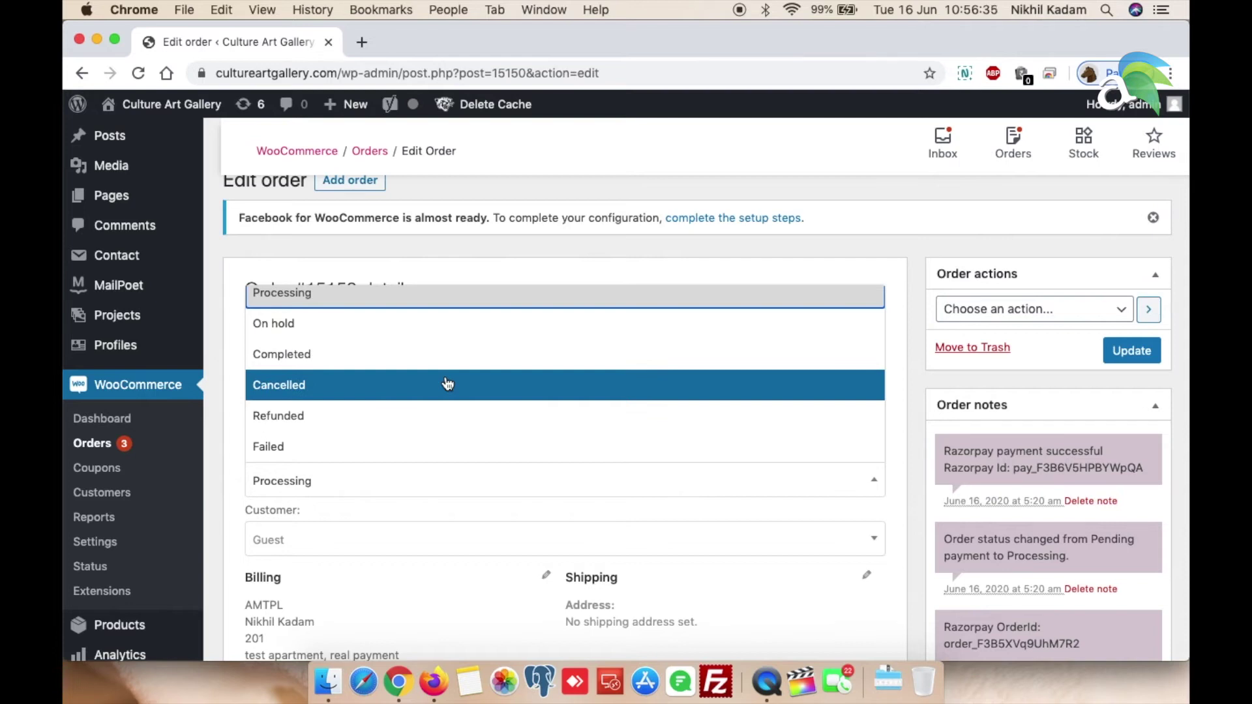
click(291, 358)
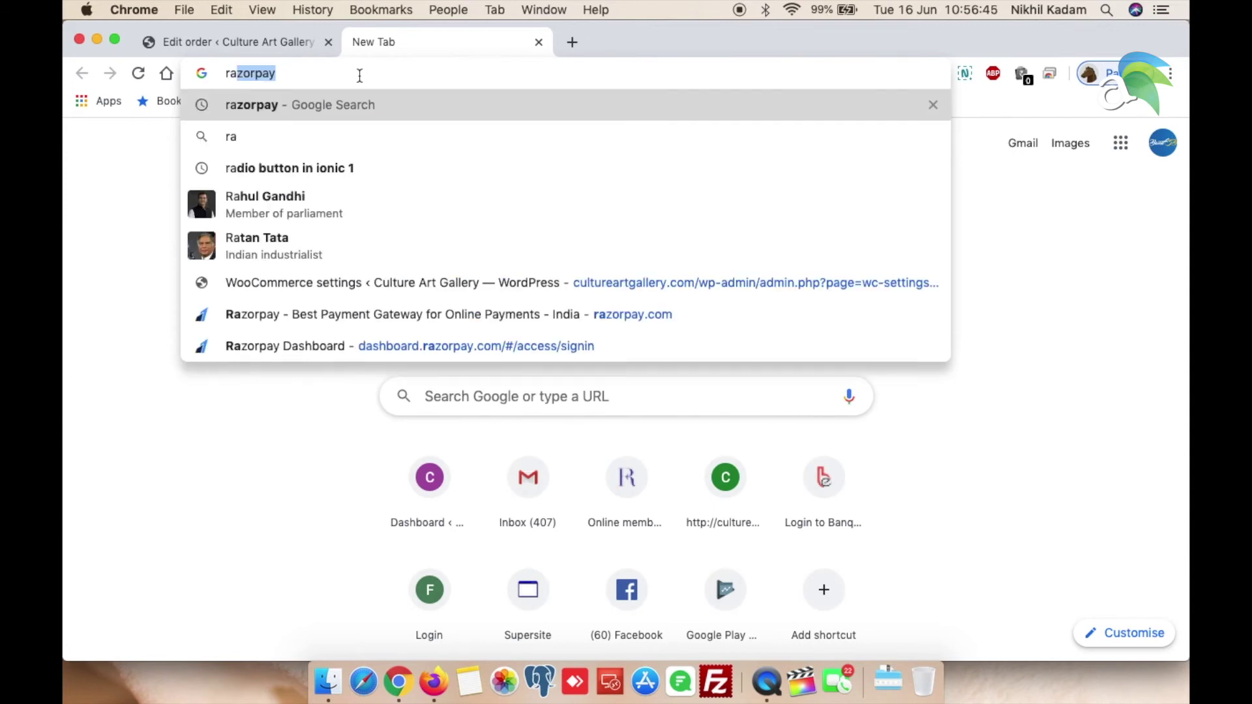
Step: Load the Razorpay Dashboard from the 'razorpay' suggestion in a new tab
key(BackSpace)
key(BackSpace)
text(az)
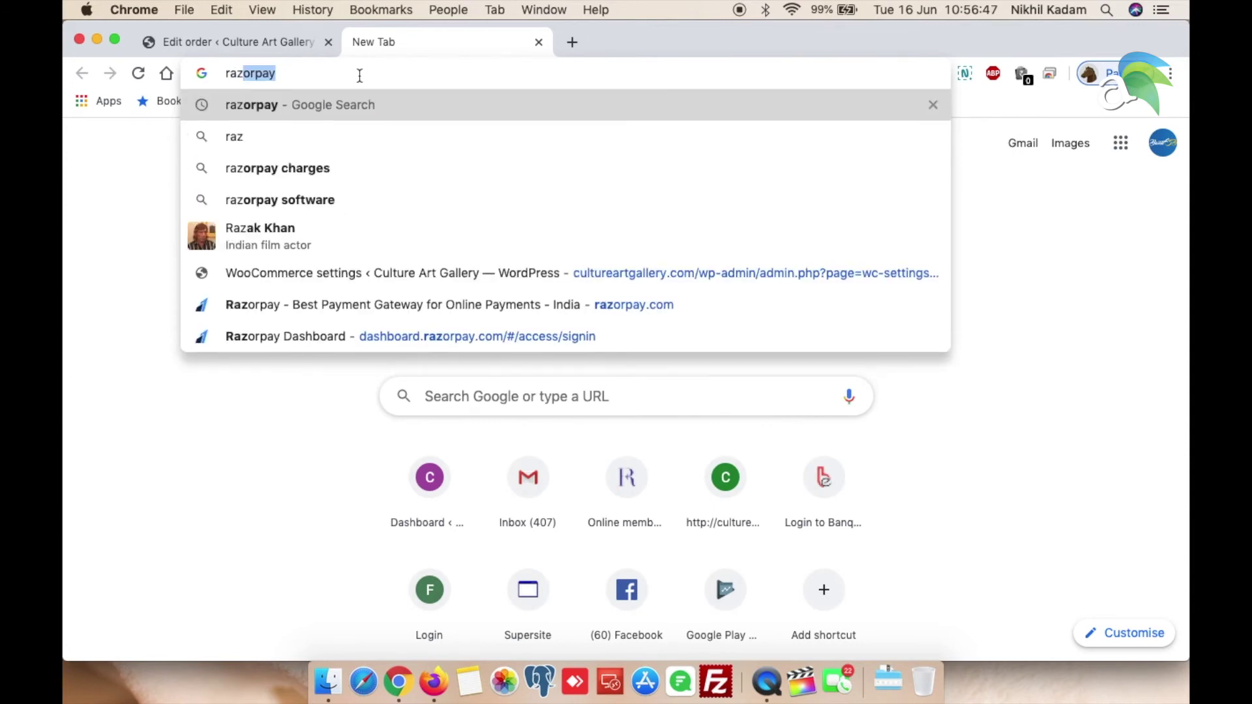
text(re)
key(BackSpace)
key(BackSpace)
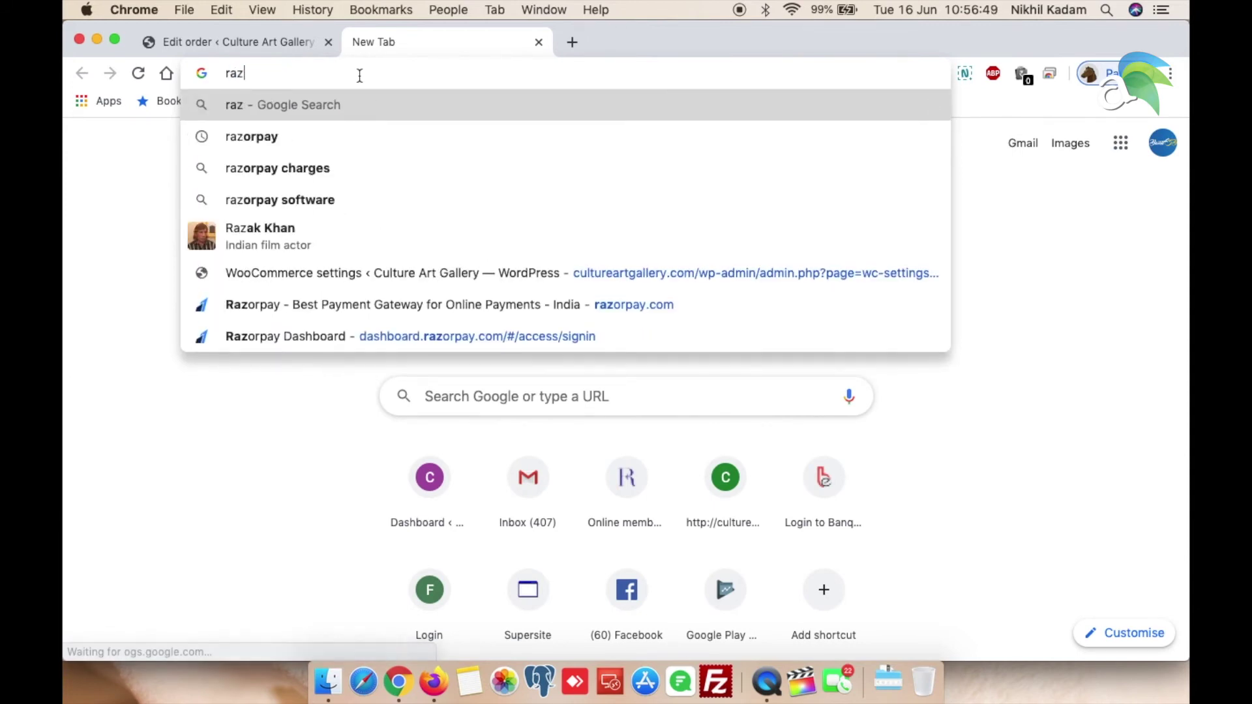
text(orpay)
click(293, 327)
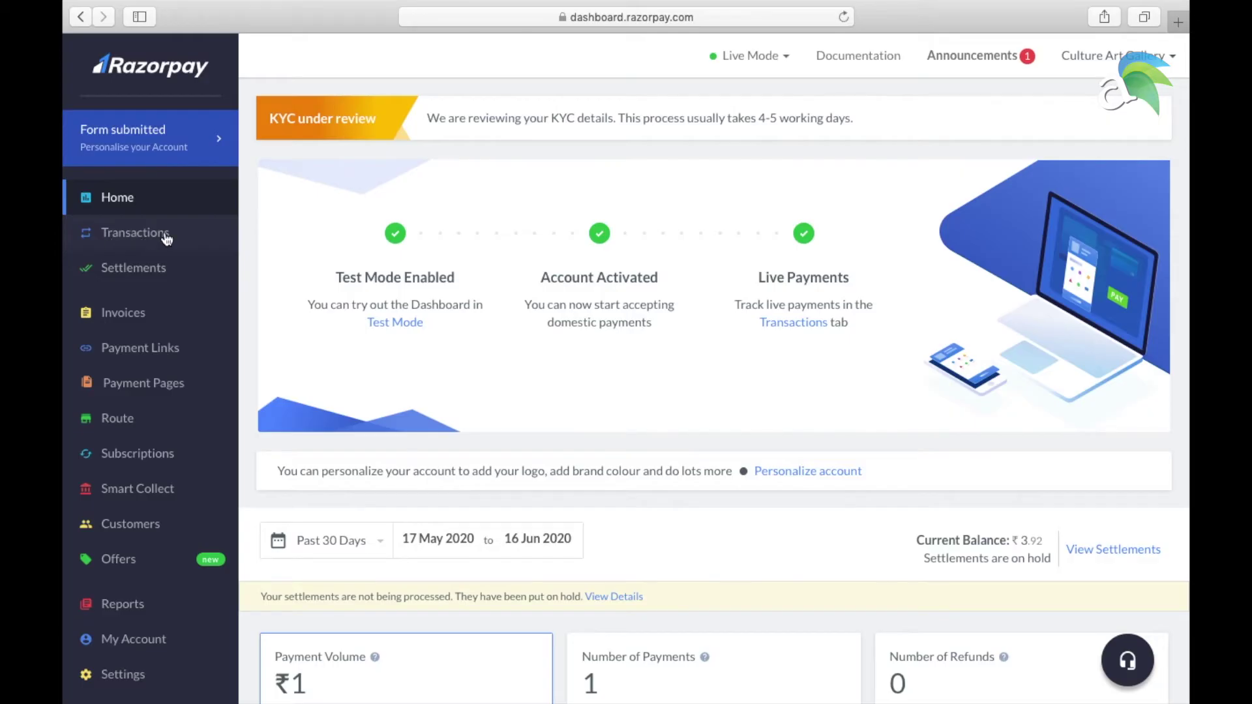
Step: Open Razorpay's Transactions list of captured payments, including order 15150
click(126, 235)
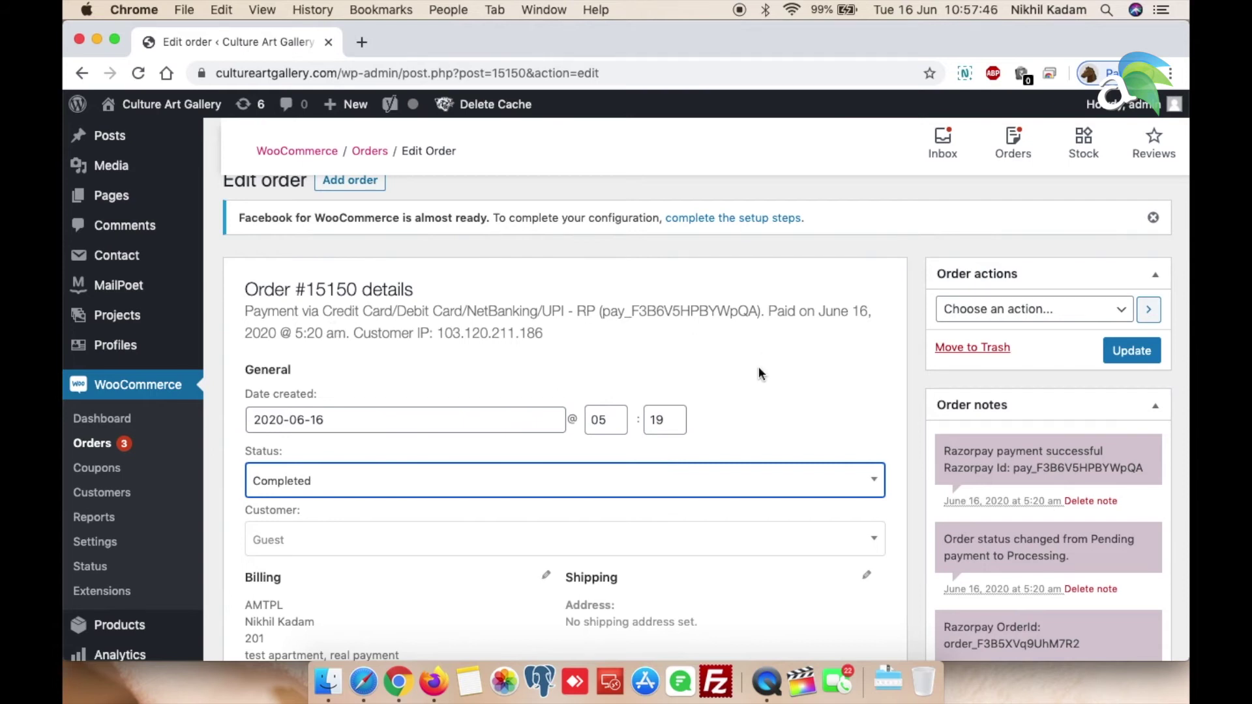
scroll(759, 373, down, 3)
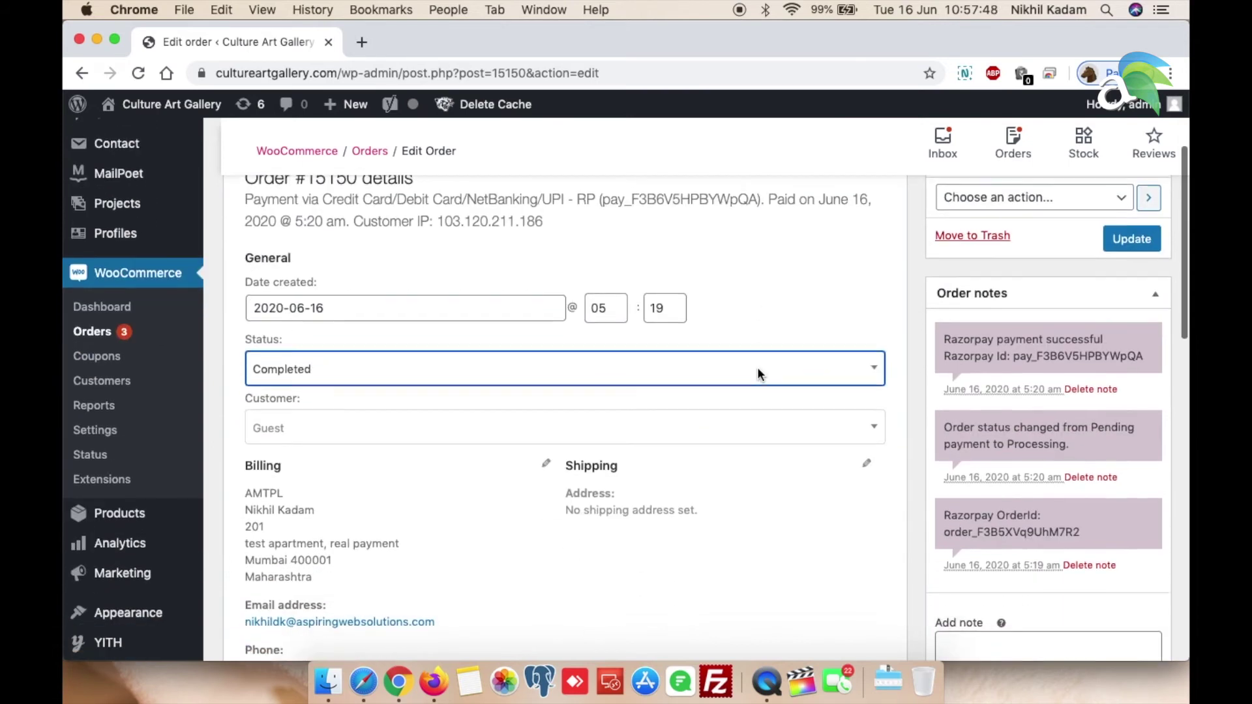
scroll(757, 370, up, 5)
scroll(758, 370, down, 3)
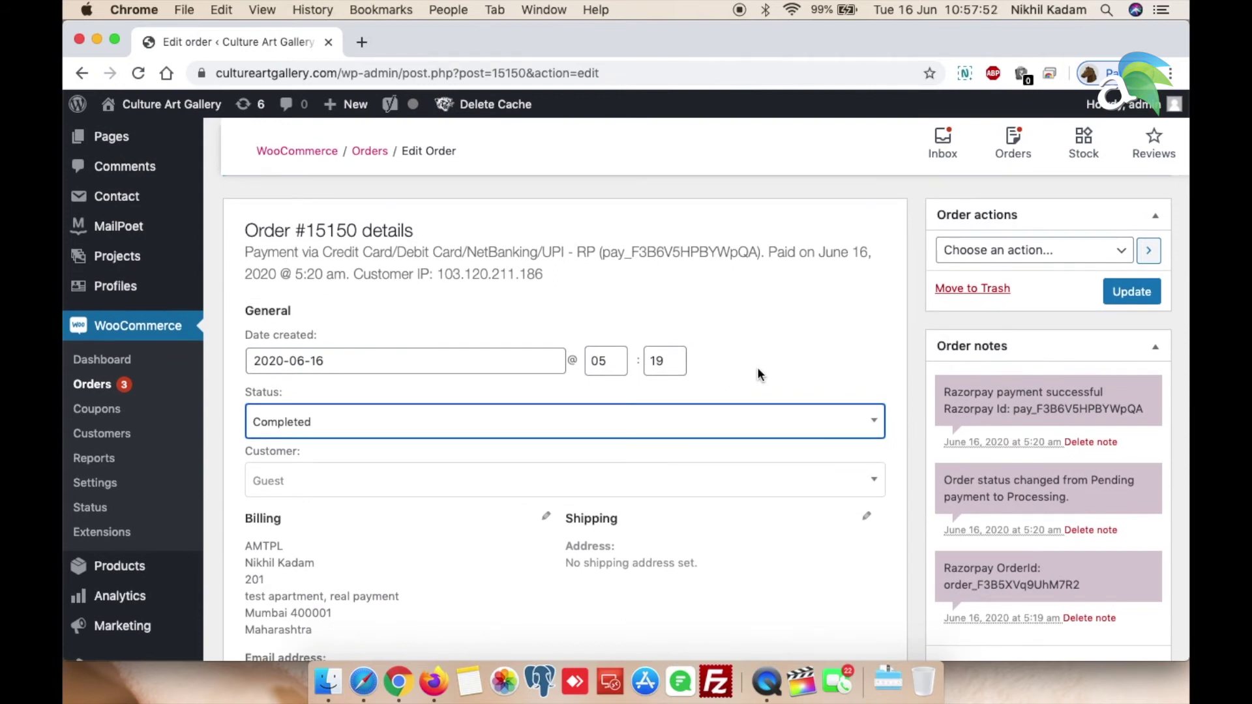
scroll(788, 524, down, 3)
scroll(785, 512, down, 5)
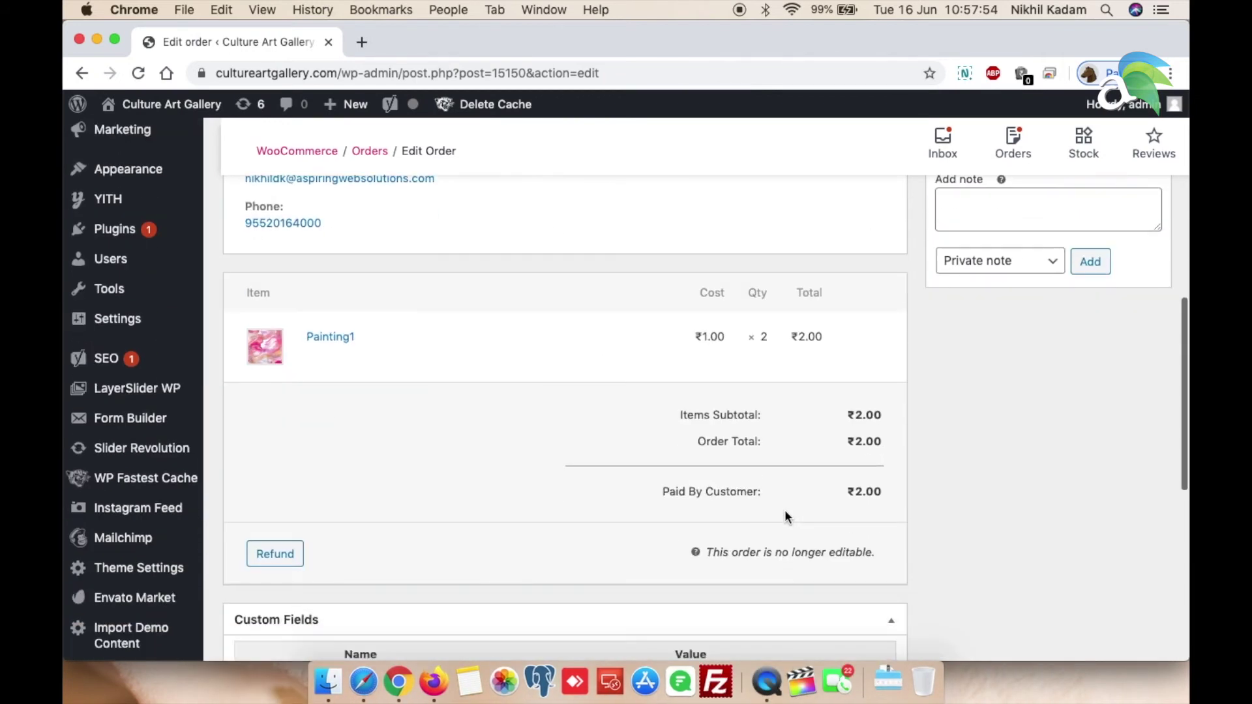
scroll(785, 513, down, 7)
scroll(785, 516, up, 5)
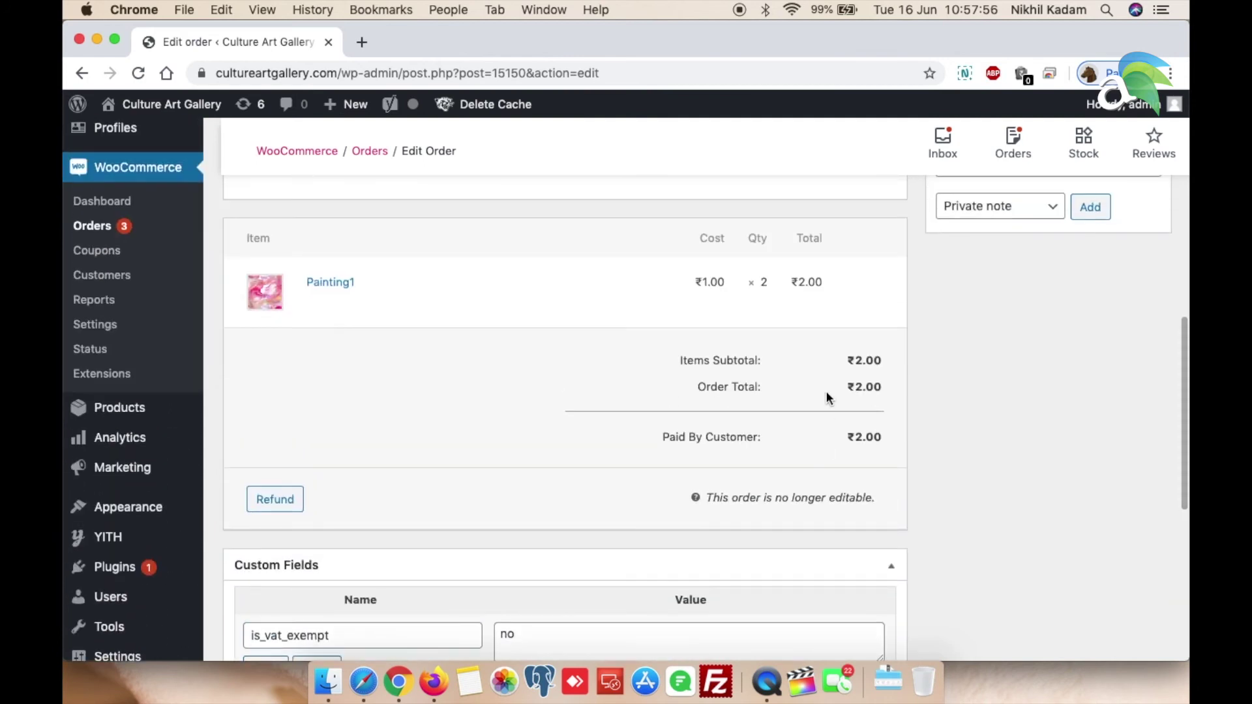
scroll(827, 396, up, 2)
scroll(827, 397, up, 5)
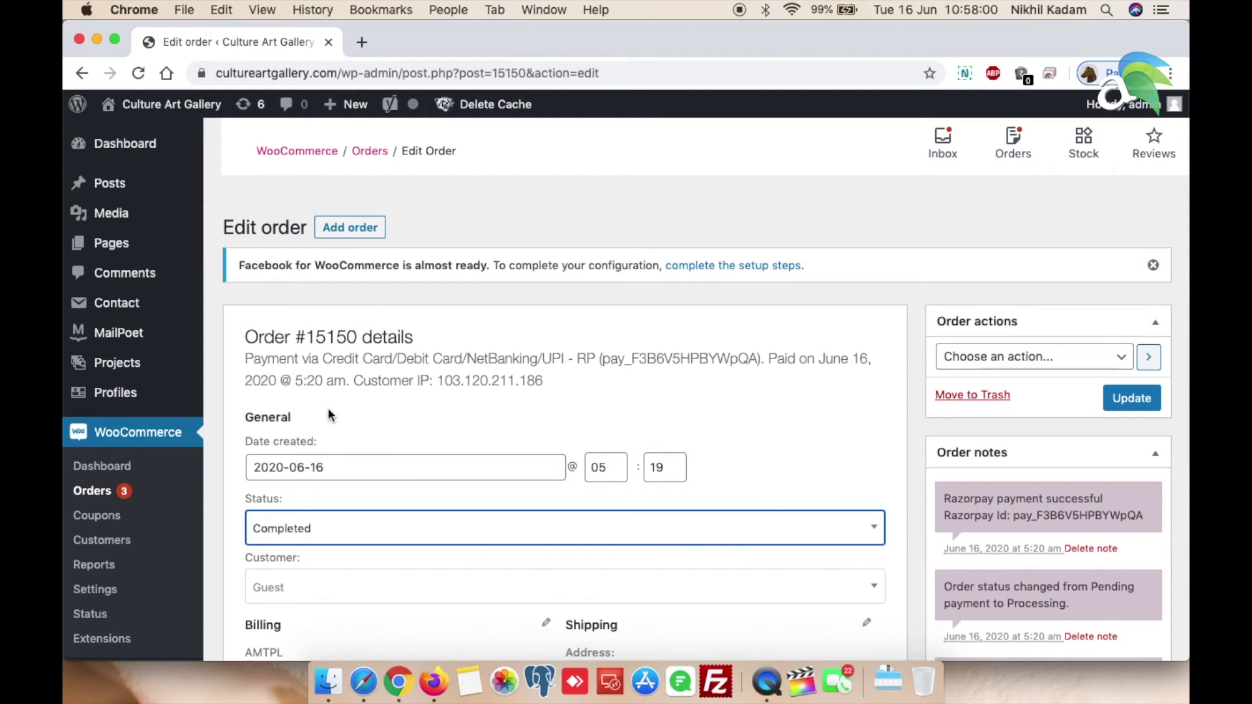
Step: Match Razorpay's order ID 15150 (₹2.00, Captured) against the WooCommerce order heading
key(ctrl+Right)
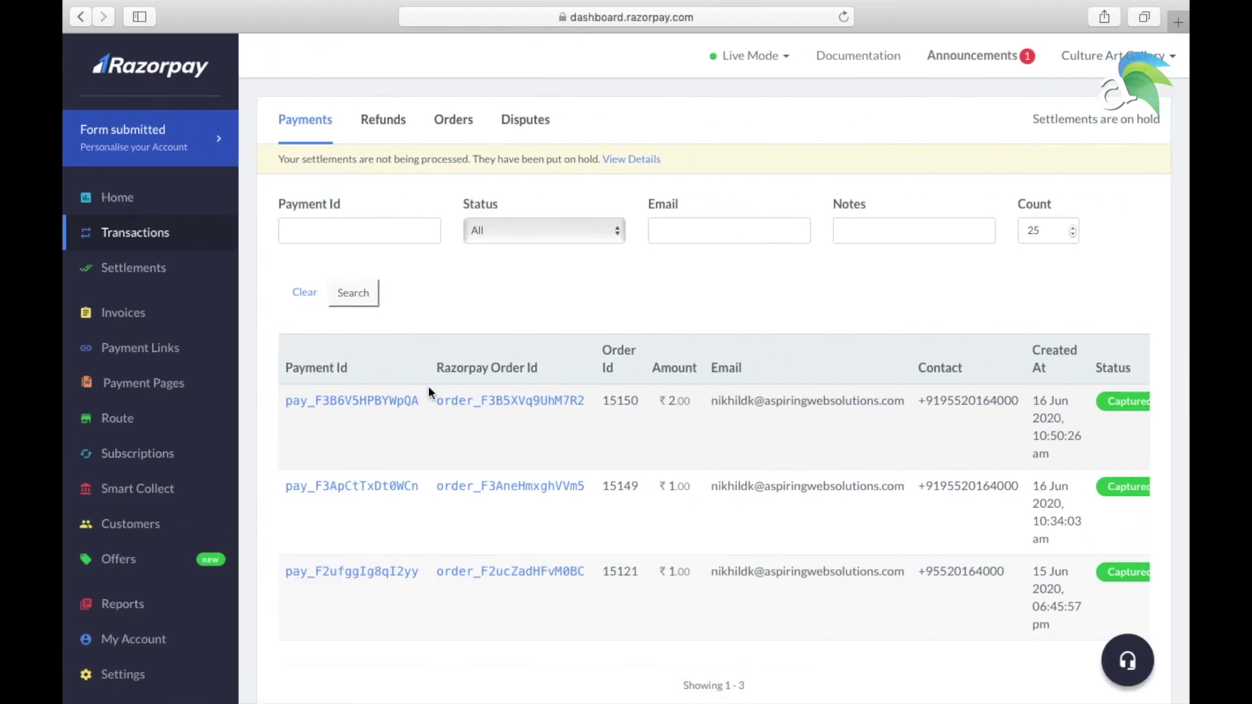
double_click(606, 401)
key(ctrl+Left)
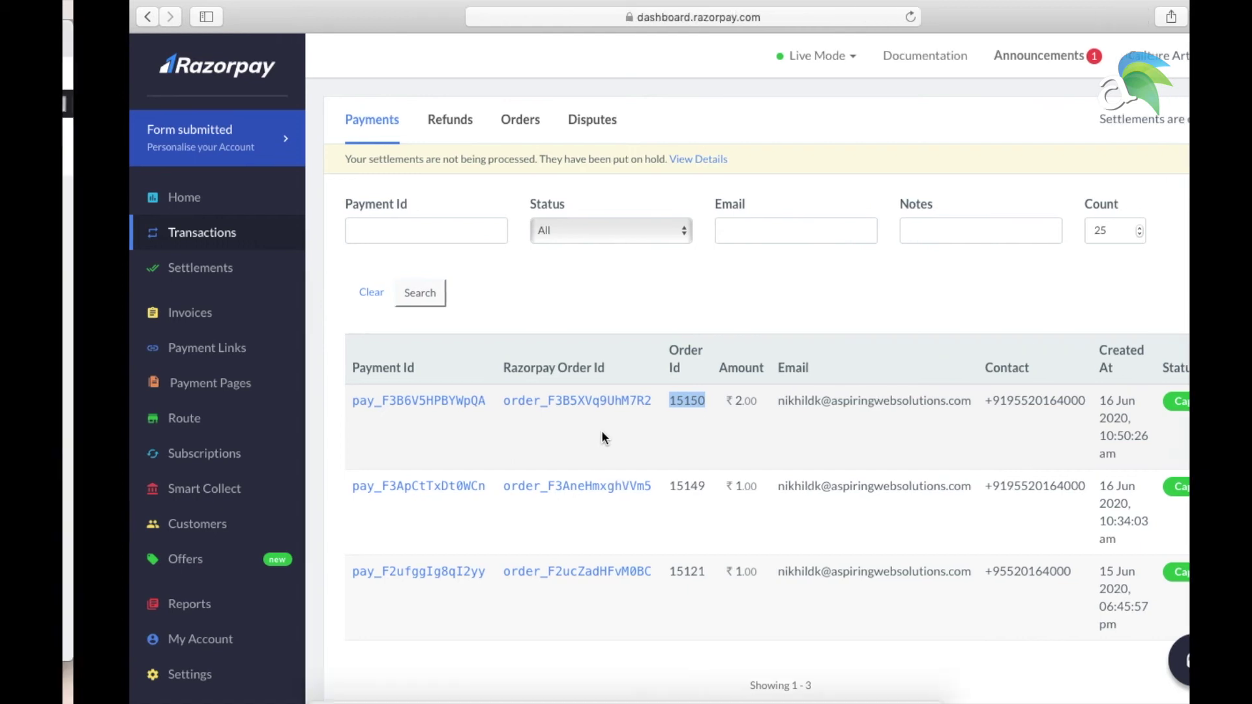
double_click(325, 338)
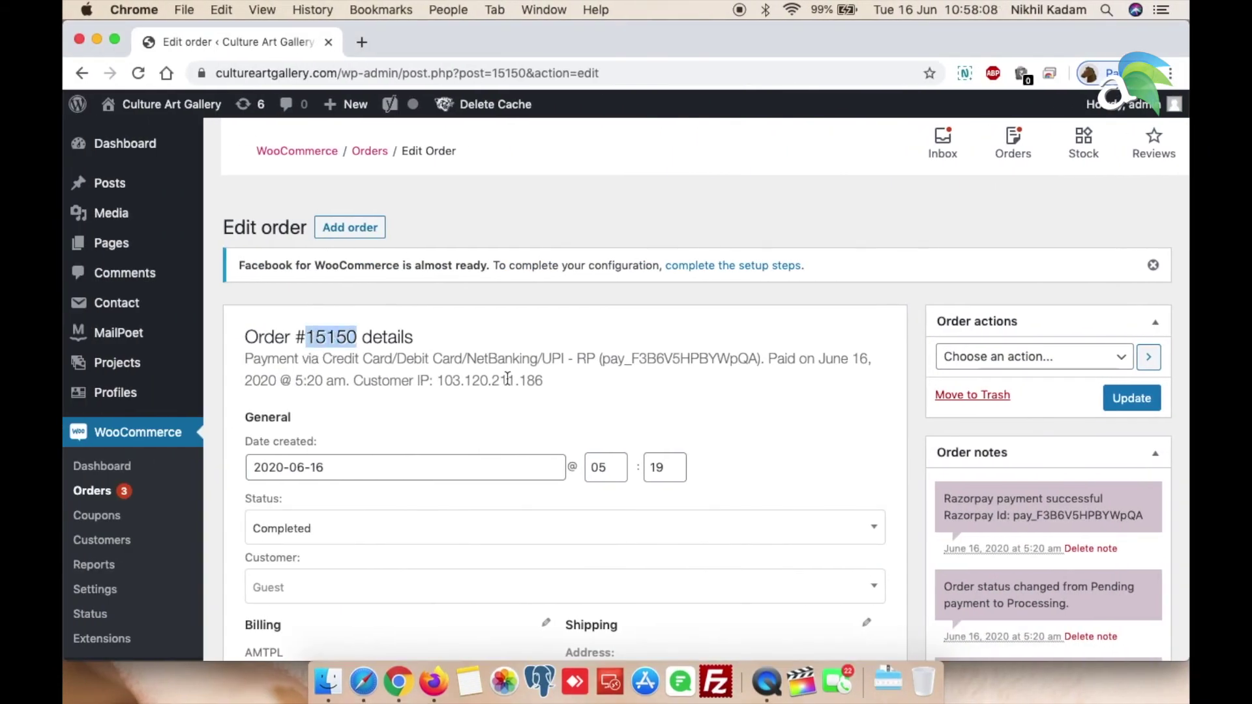
key(ctrl+Right)
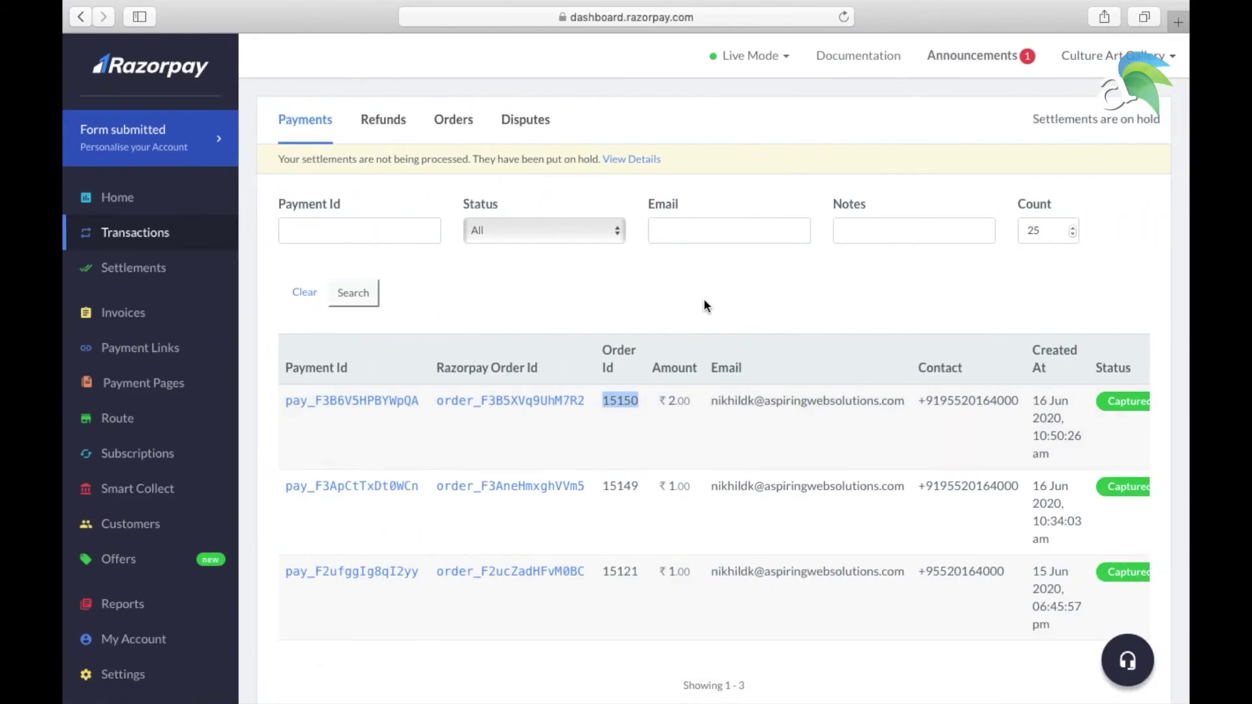
scroll(912, 443, right, 3)
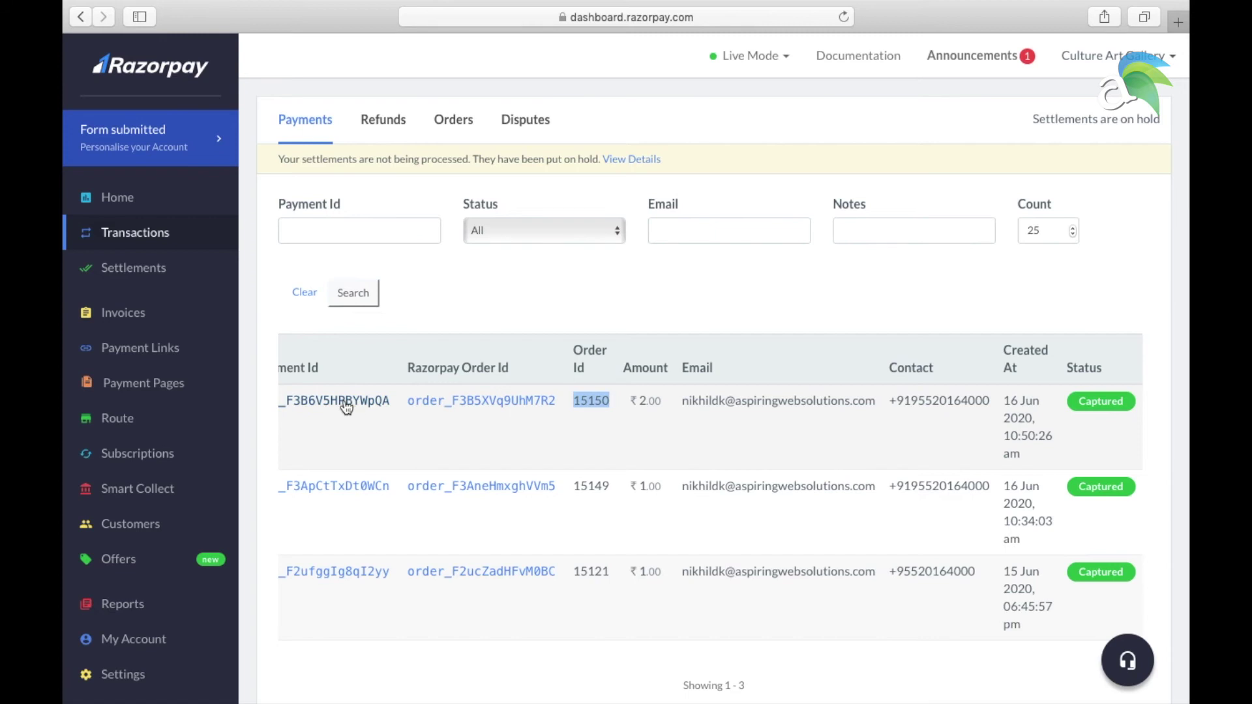
key(ctrl+Left)
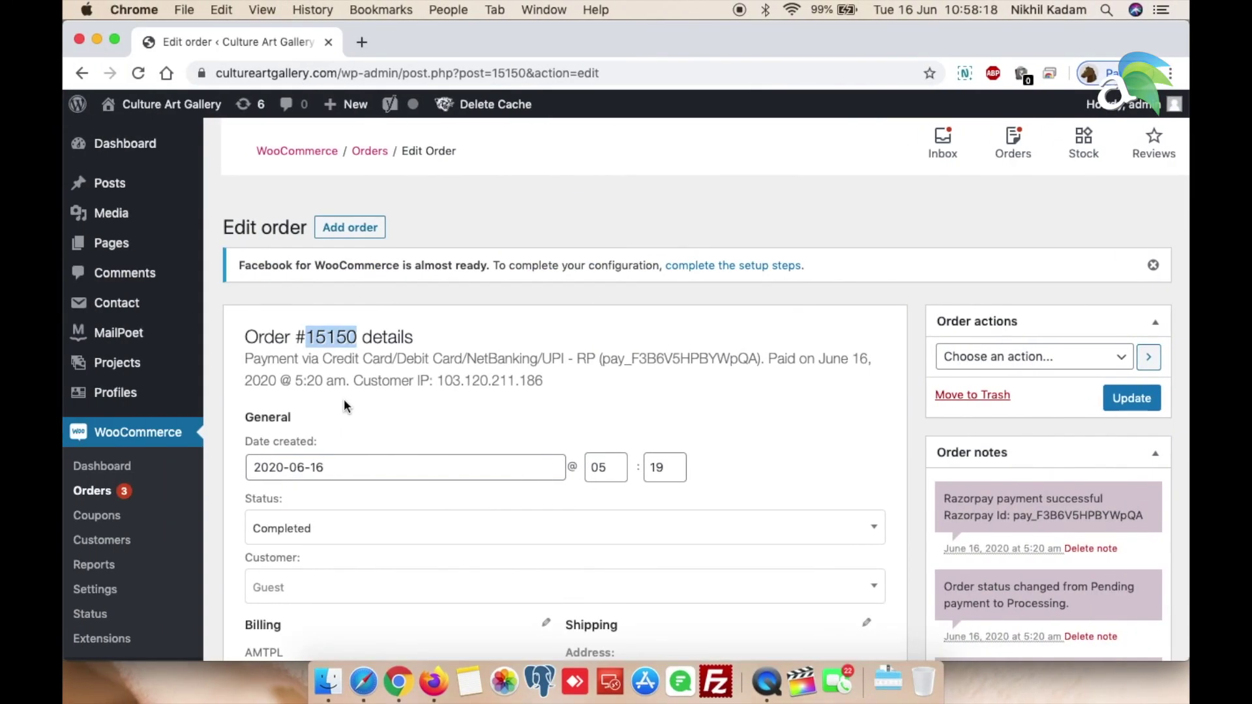
click(420, 390)
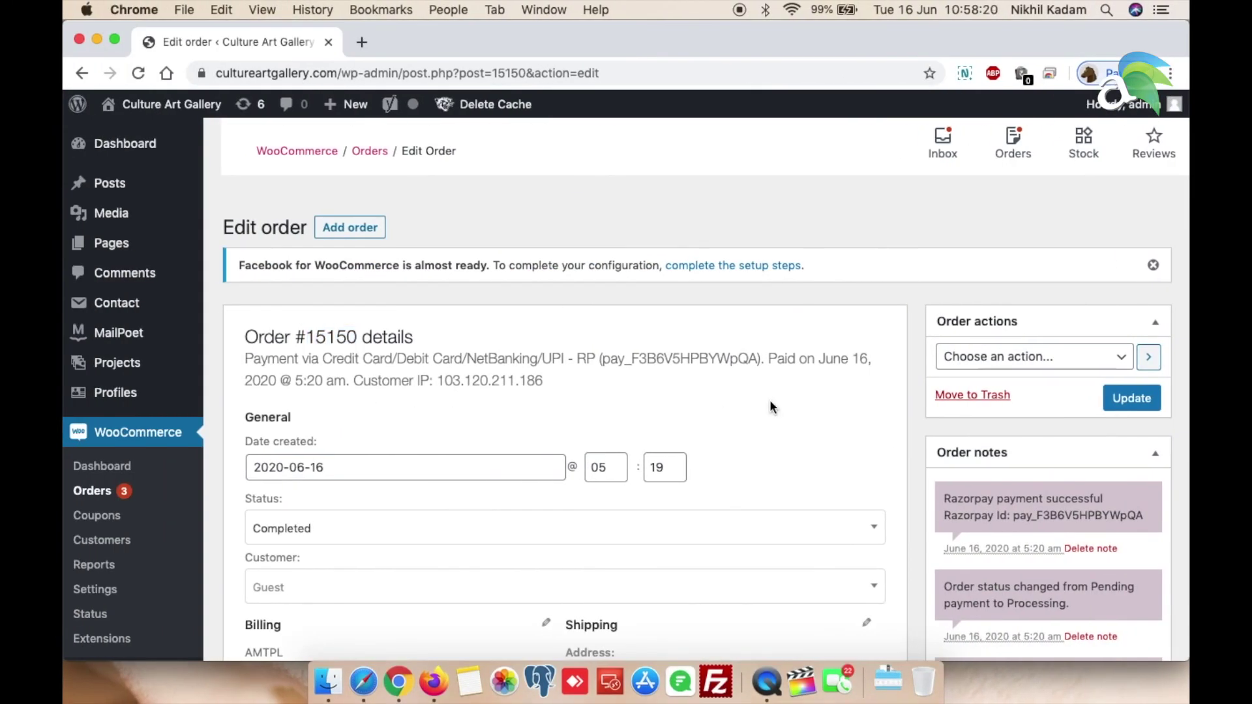
scroll(770, 400, down, 2)
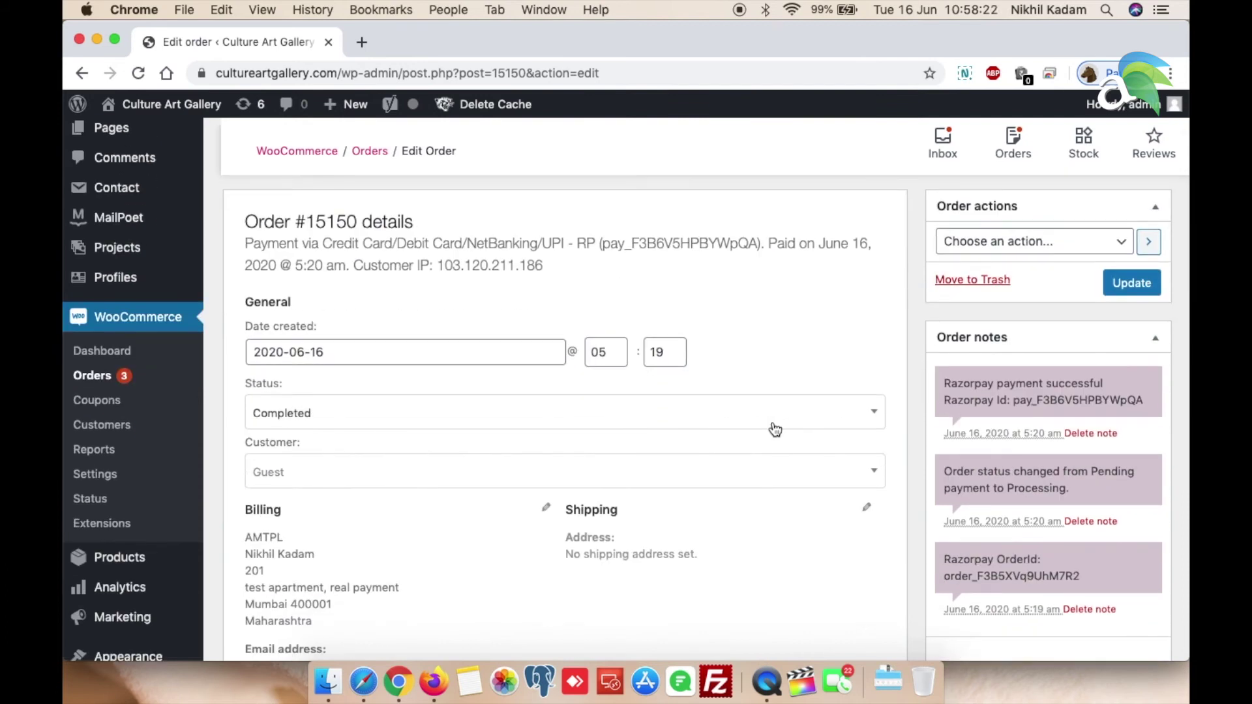
click(330, 419)
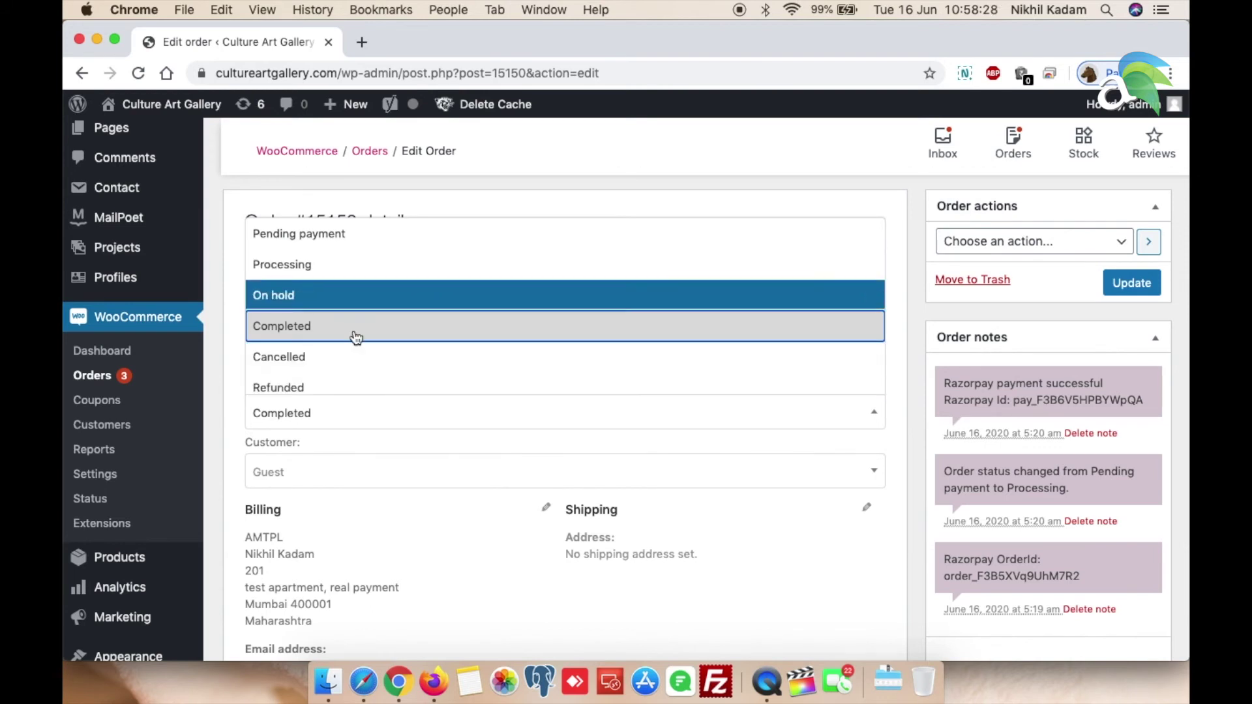
click(330, 326)
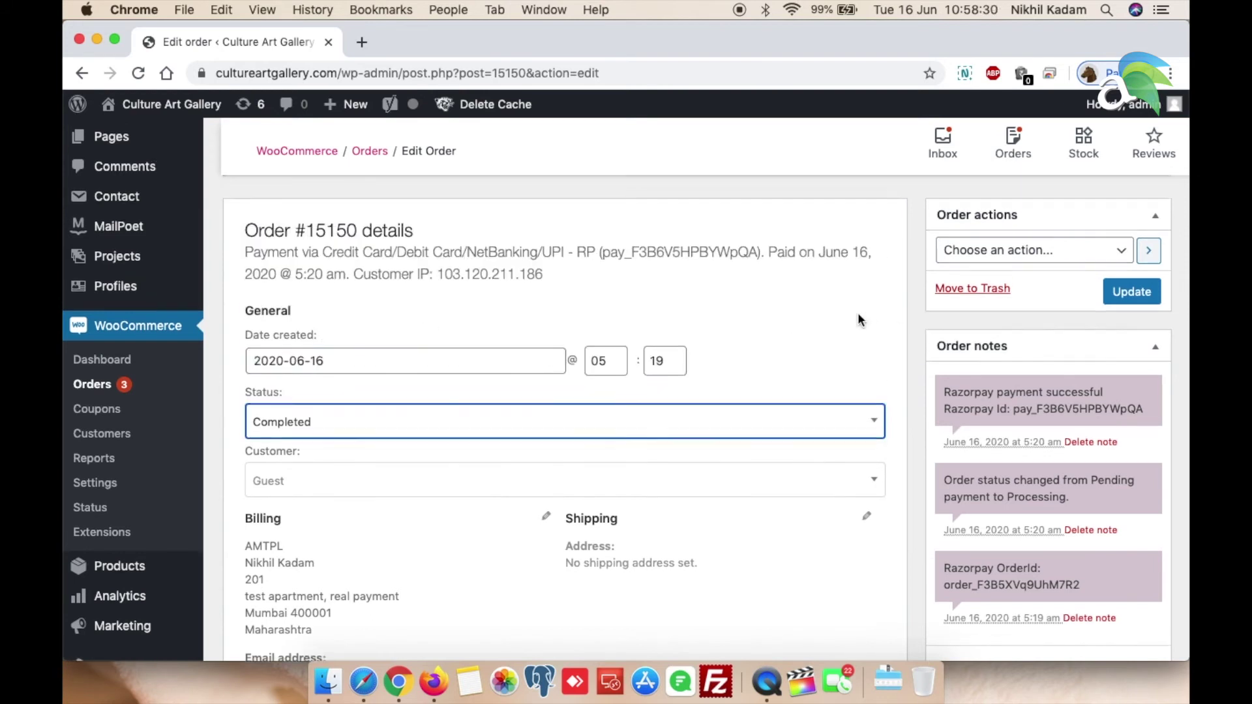
scroll(858, 312, up, 2)
click(1067, 338)
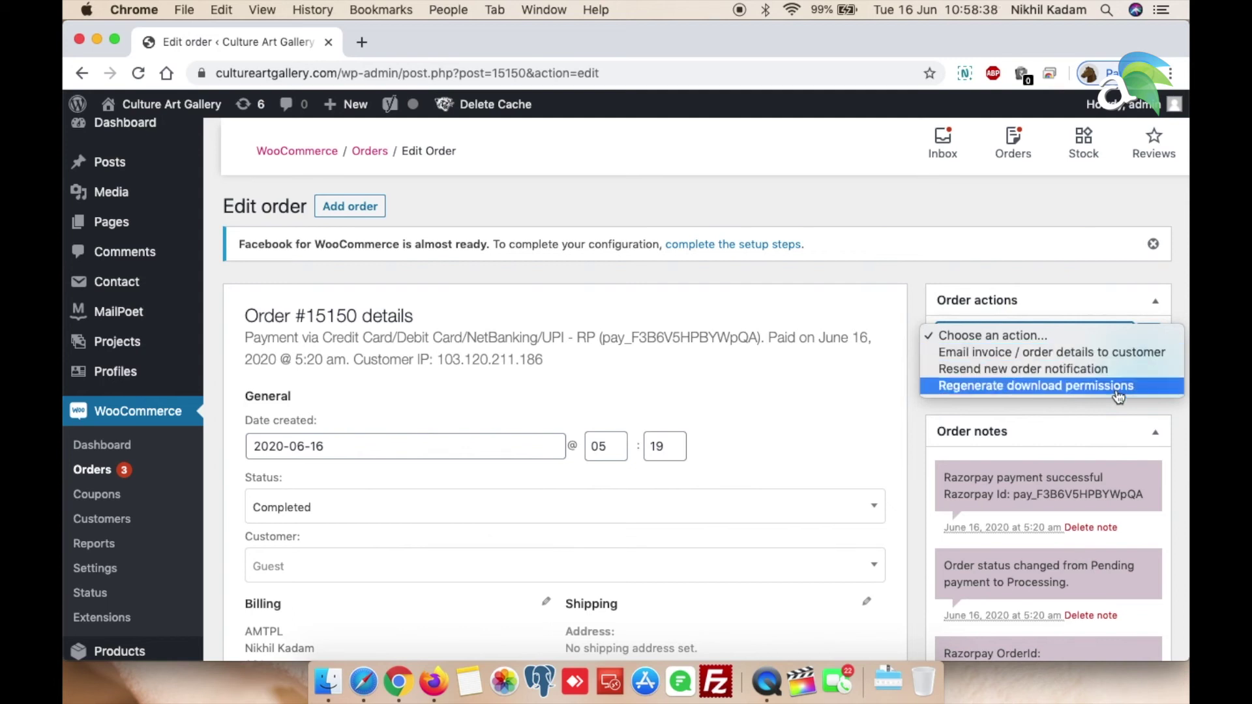
click(906, 419)
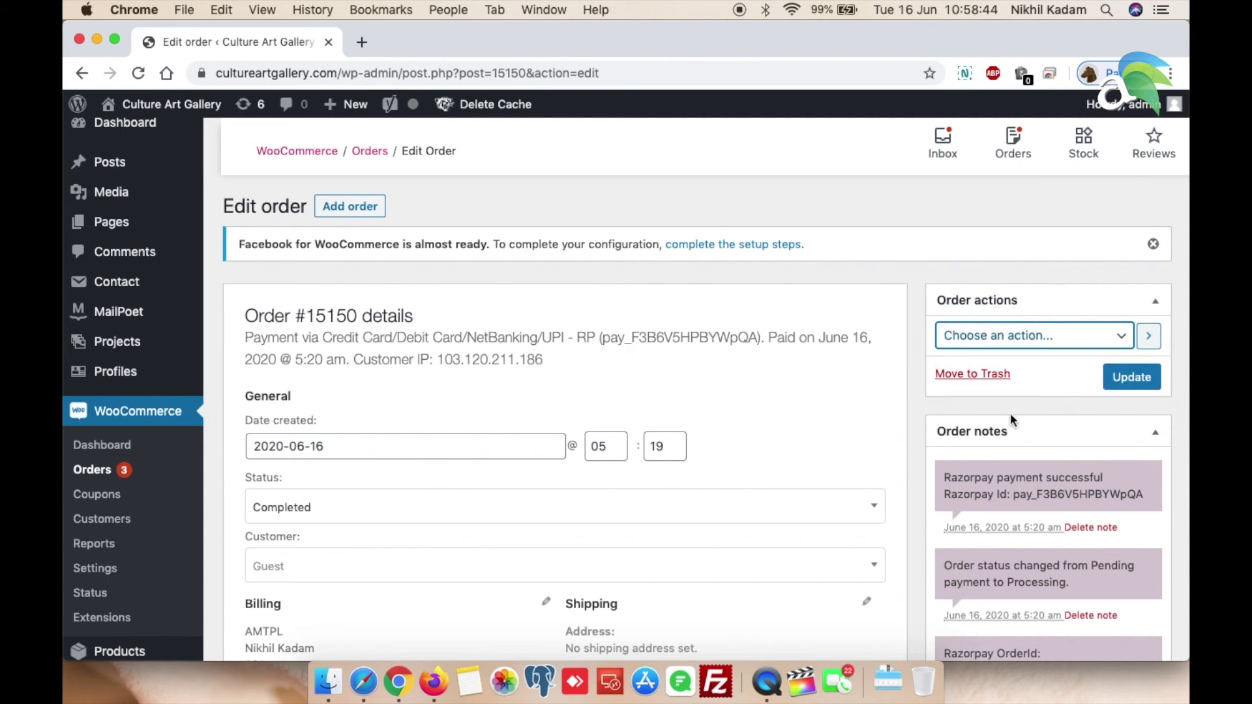
scroll(844, 525, down, 5)
scroll(844, 526, down, 1)
scroll(845, 526, up, 3)
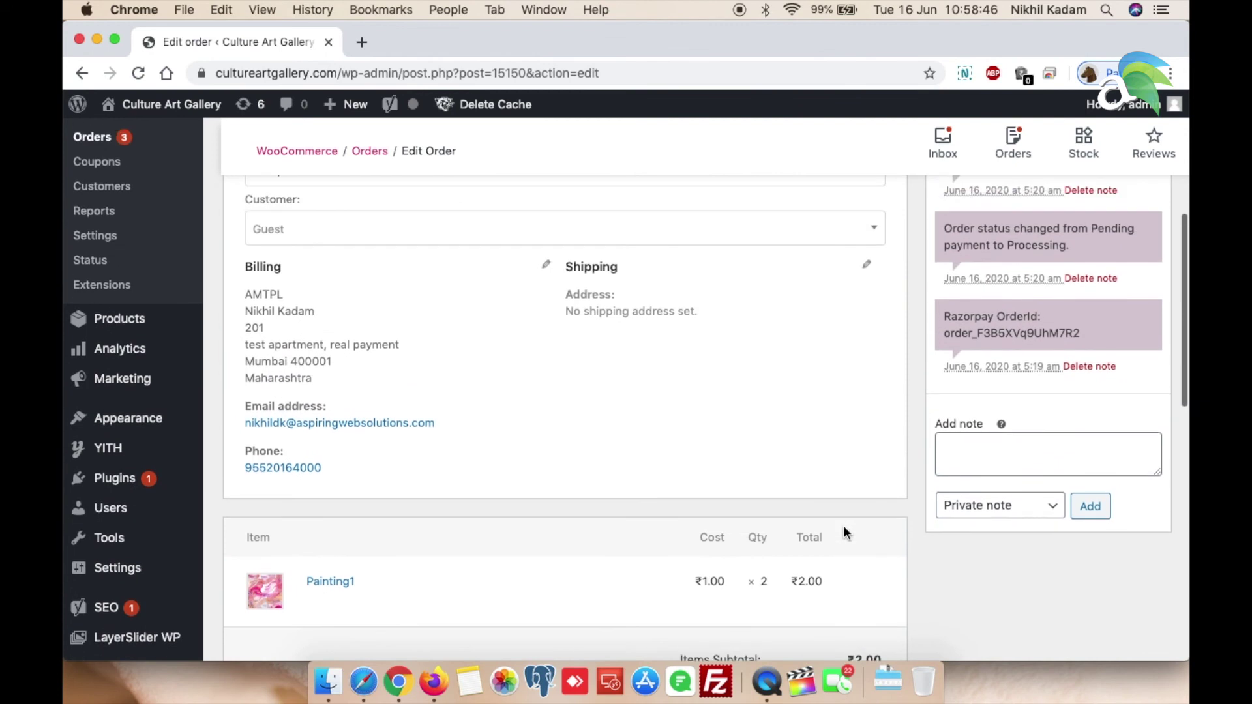
scroll(844, 533, up, 3)
scroll(857, 587, up, 4)
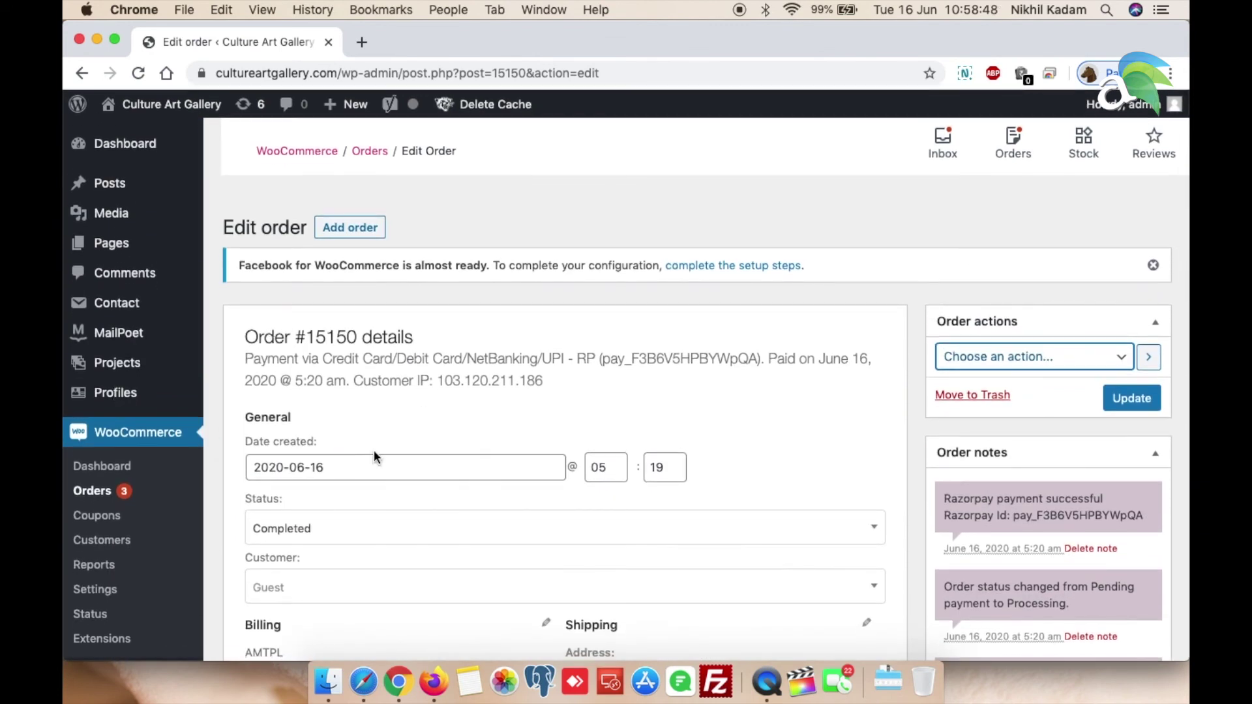
scroll(375, 450, down, 2)
scroll(374, 450, down, 3)
scroll(374, 450, down, 4)
scroll(415, 257, down, 2)
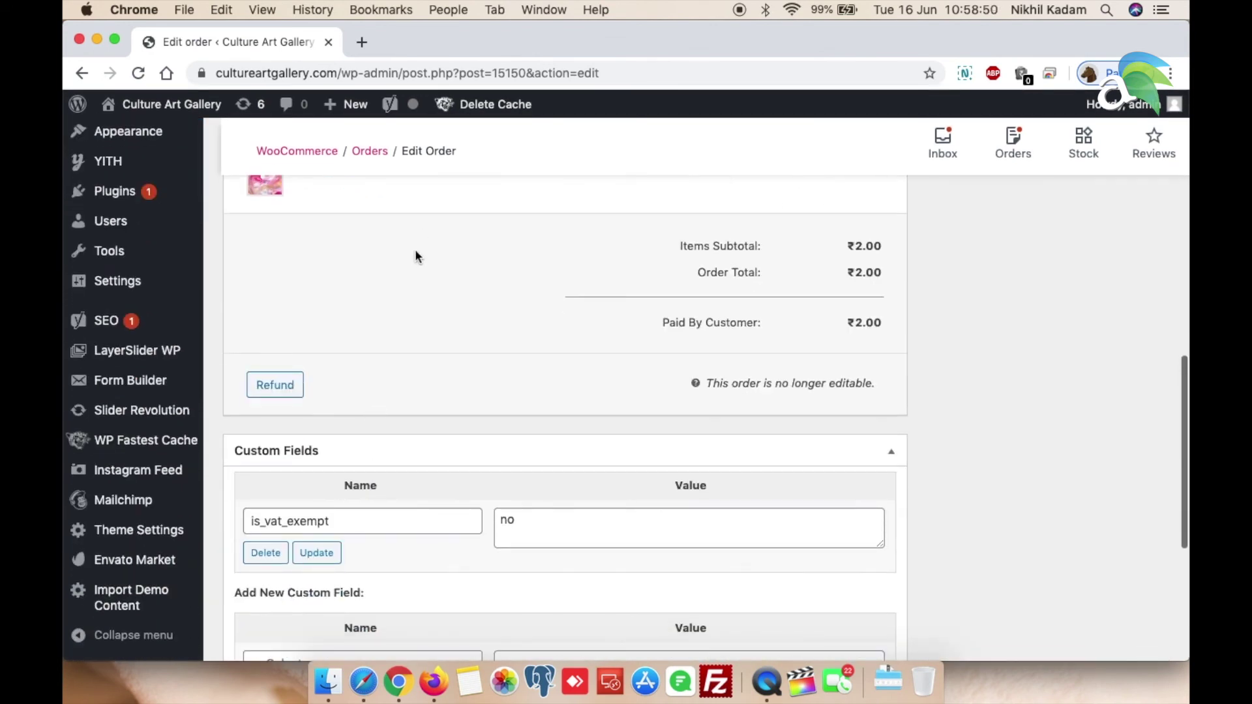
scroll(421, 284, up, 4)
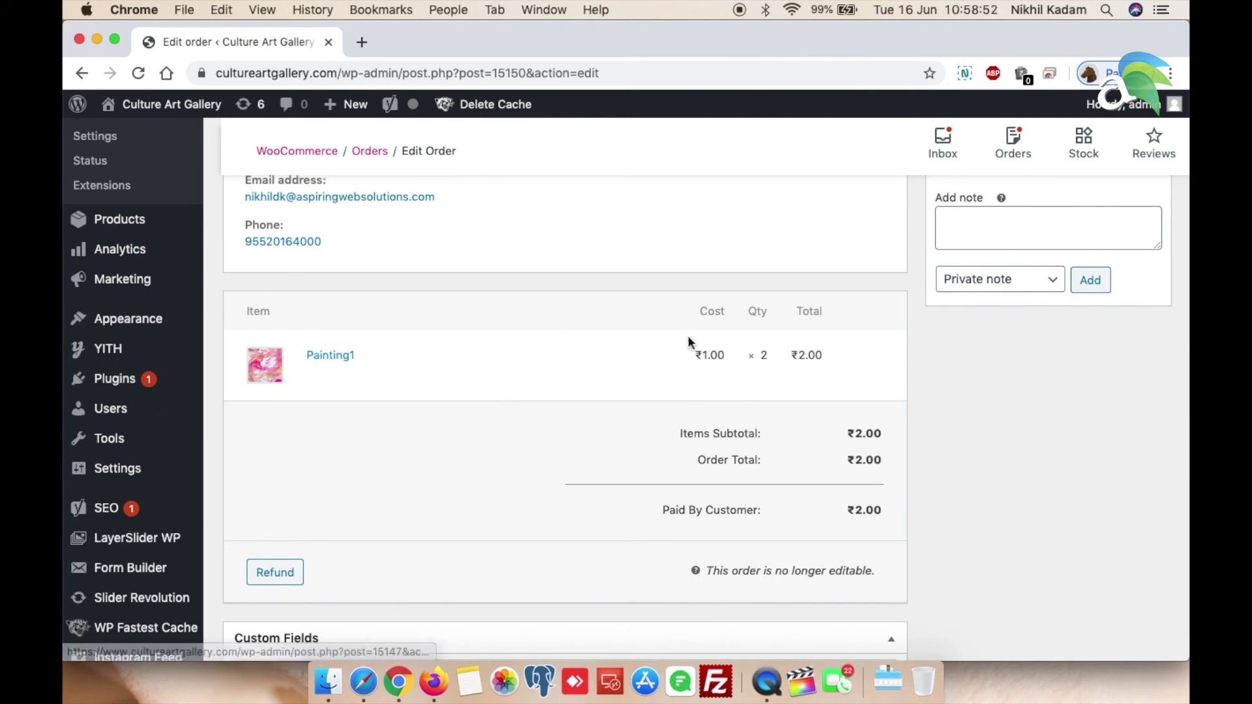
scroll(848, 525, down, 1)
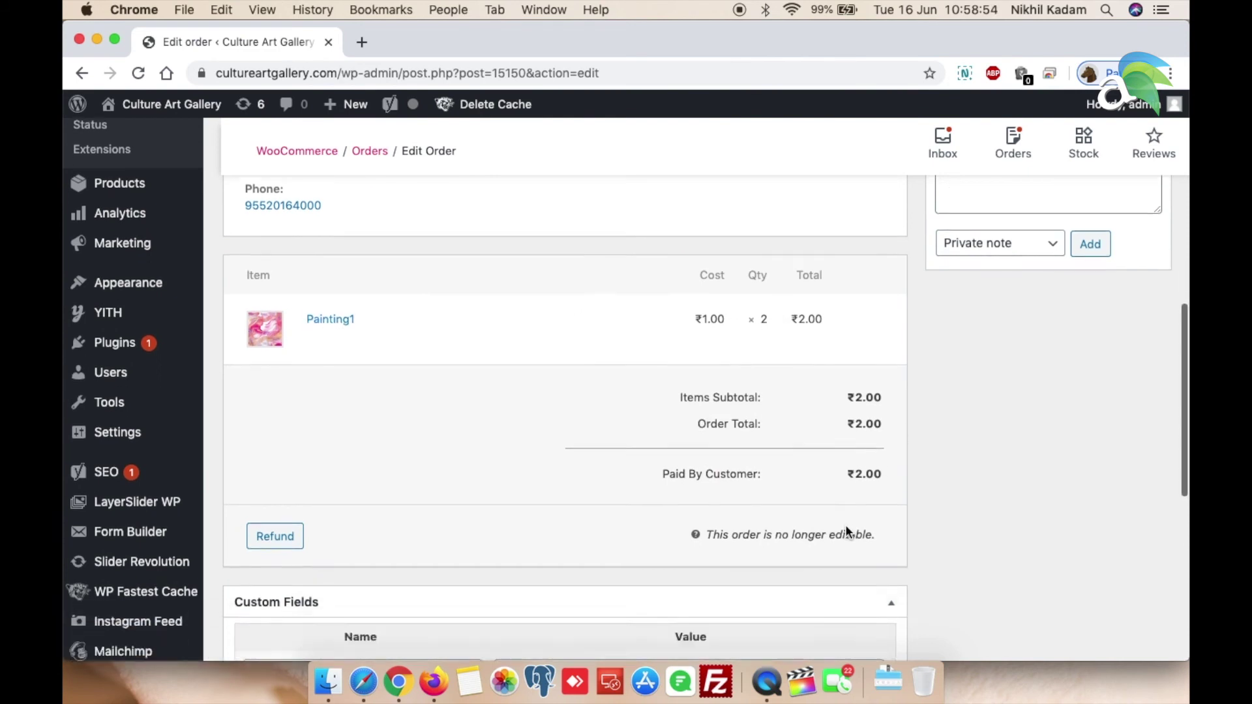
scroll(847, 525, down, 2)
scroll(848, 529, down, 4)
scroll(493, 479, down, 3)
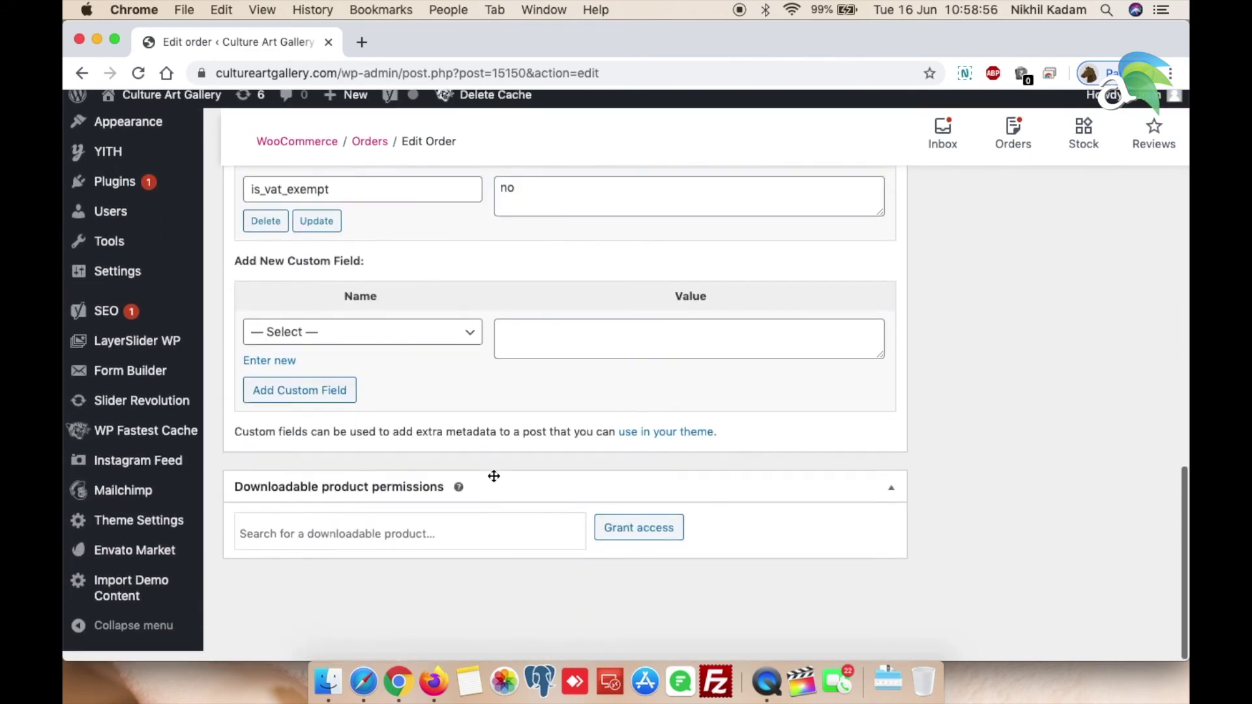
scroll(492, 479, up, 1)
scroll(799, 507, up, 10)
scroll(801, 509, up, 5)
scroll(801, 509, up, 5)
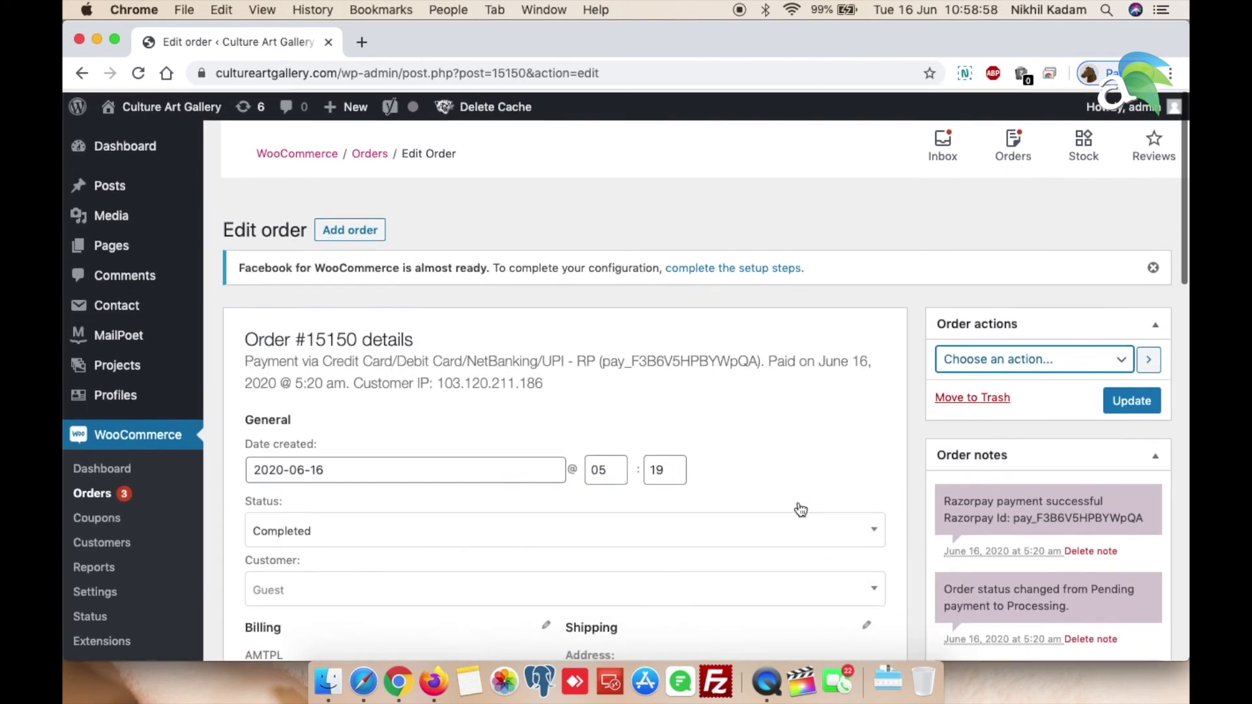
Step: Save order #15150 as Completed with Update in the Order actions box
click(1127, 401)
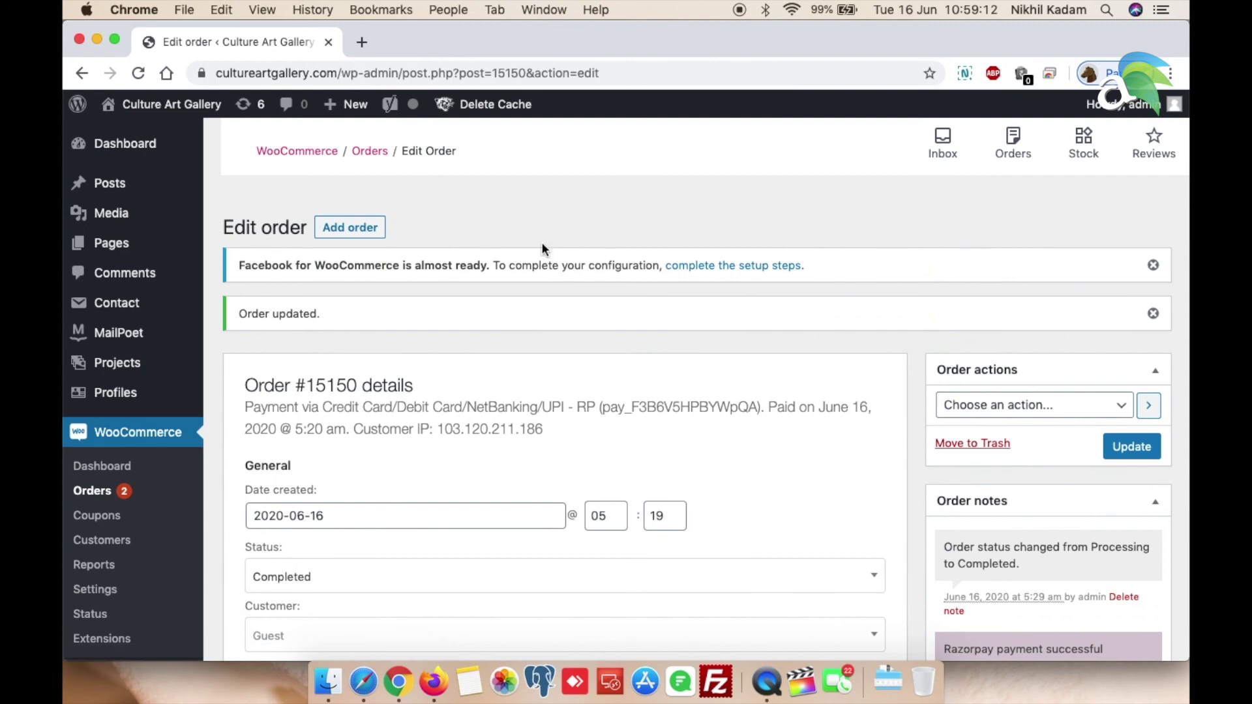
Step: Return to the WooCommerce Orders list showing #15150 as Completed
click(88, 495)
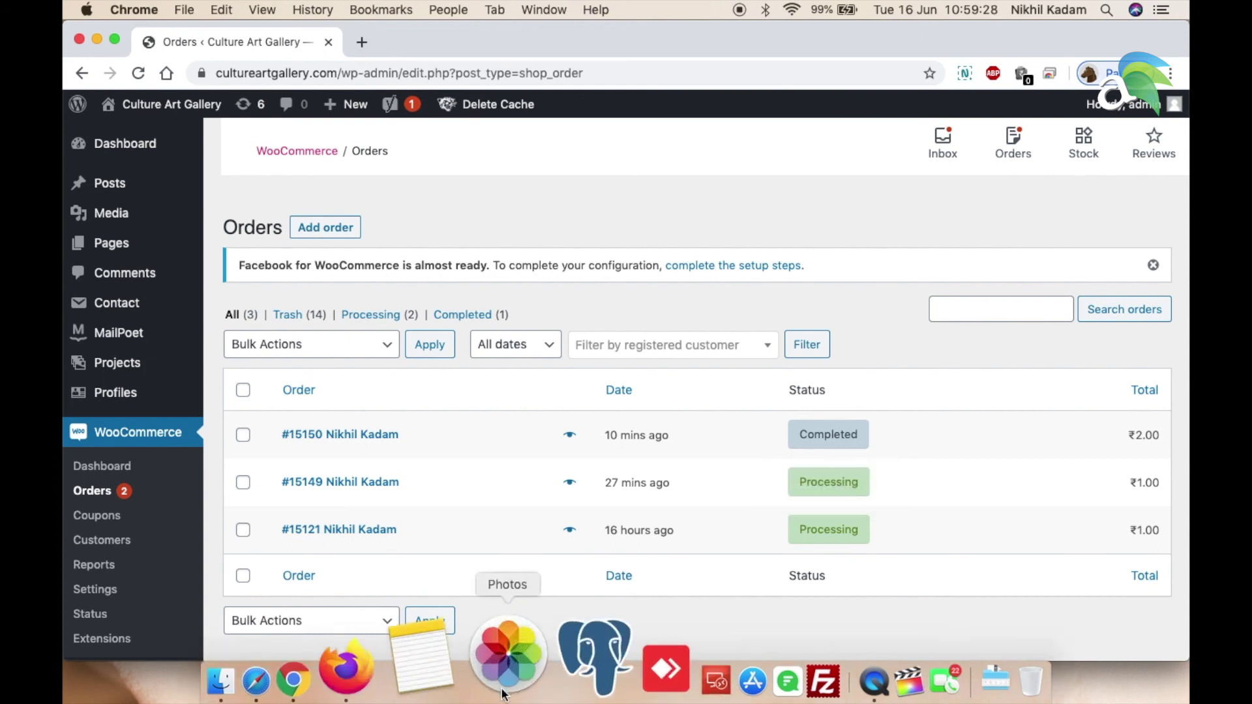
Step: Switch to Firefox to check the Gmail inbox
click(429, 673)
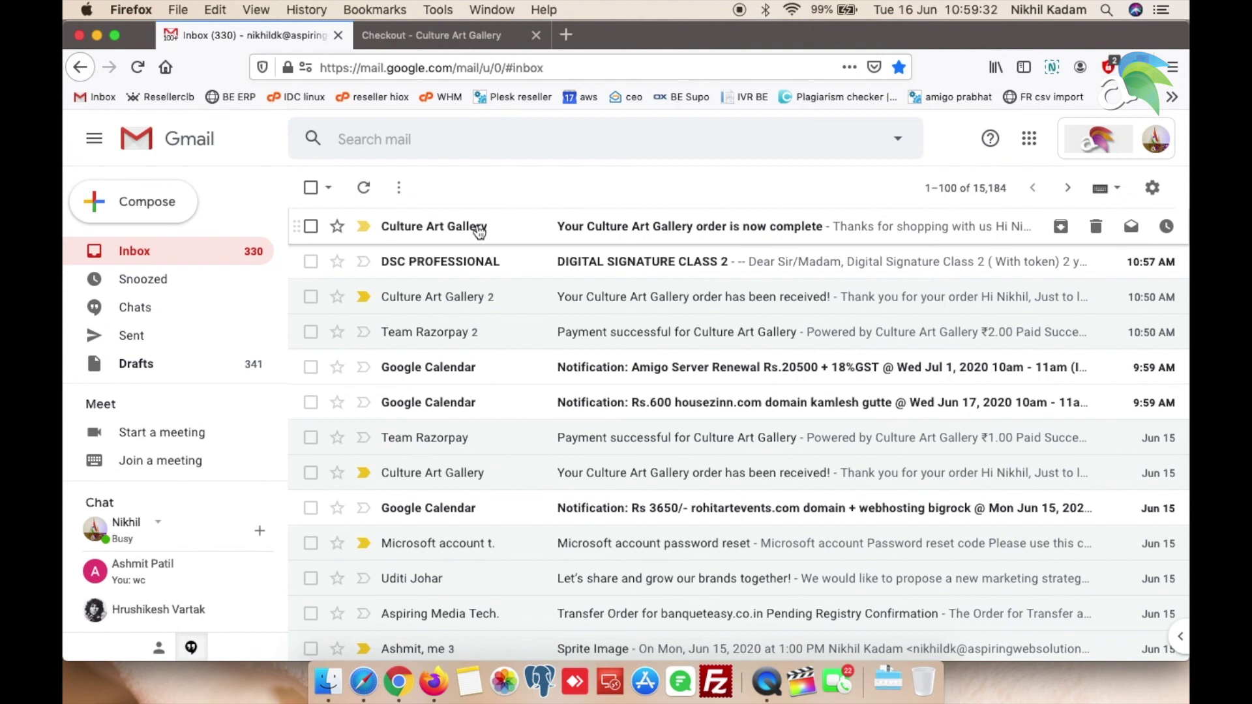
Step: Open the 'Your Culture Art Gallery order is now complete' email for order #15150
click(605, 241)
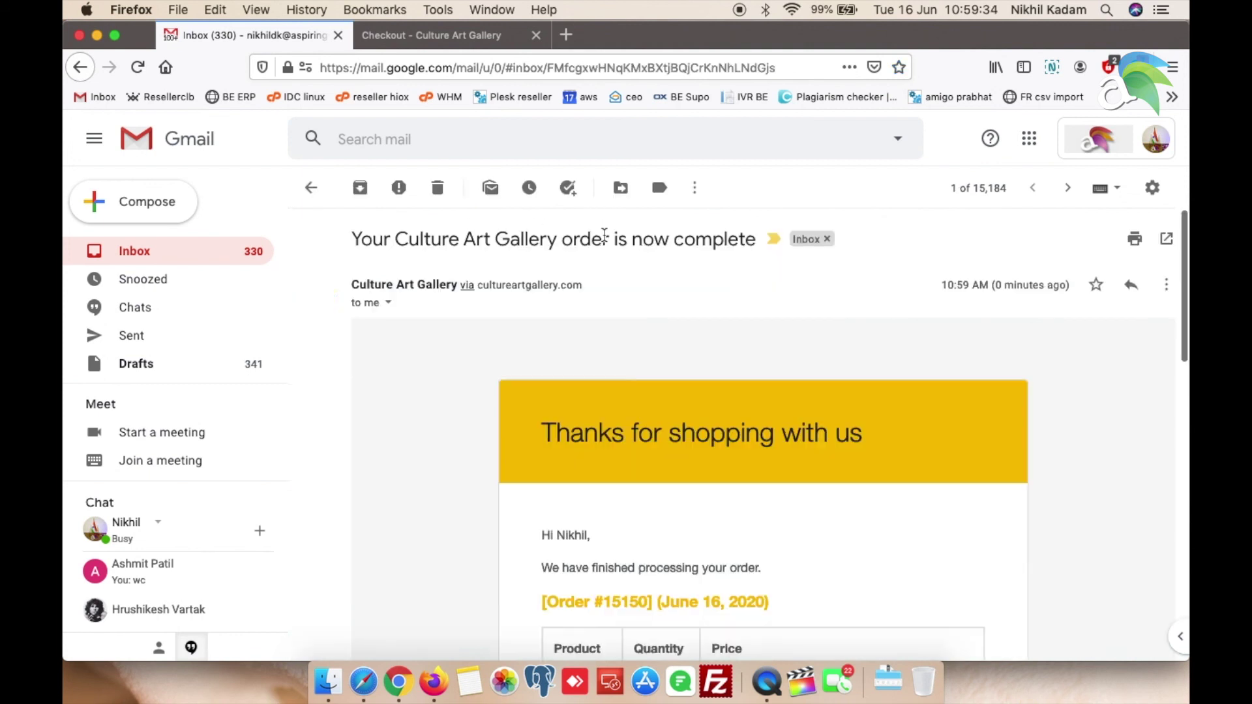
scroll(580, 548, down, 2)
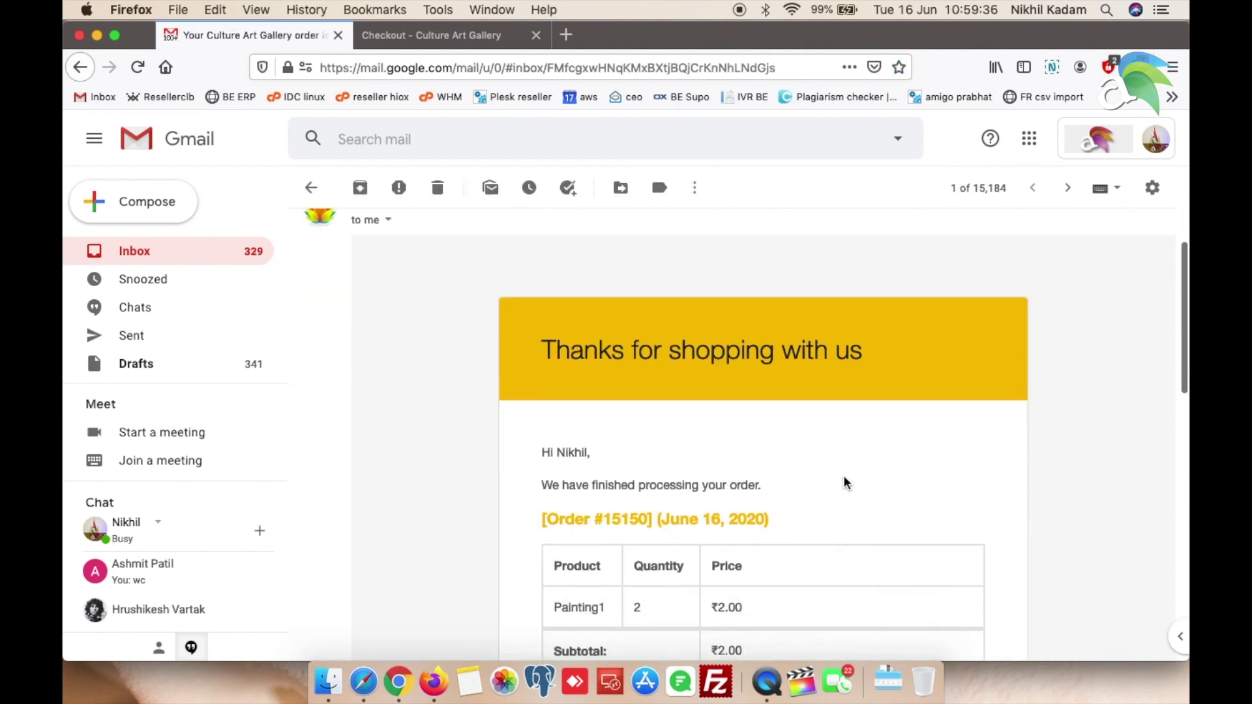
scroll(843, 477, down, 5)
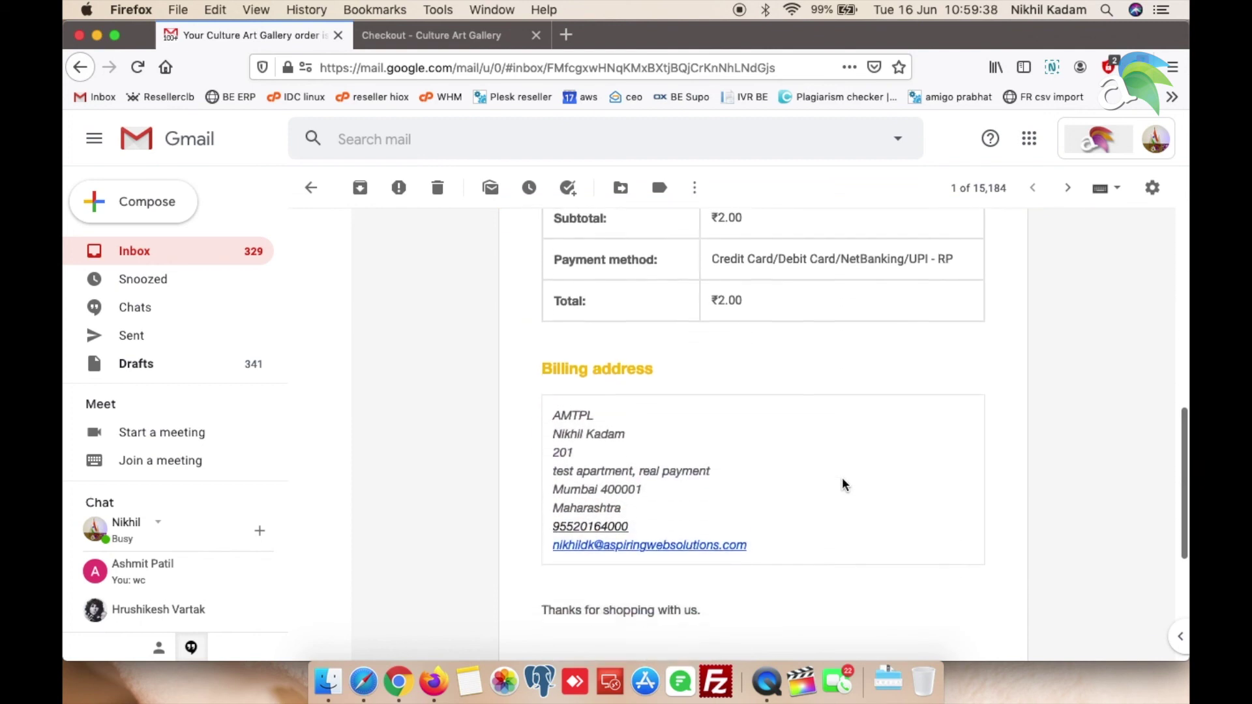